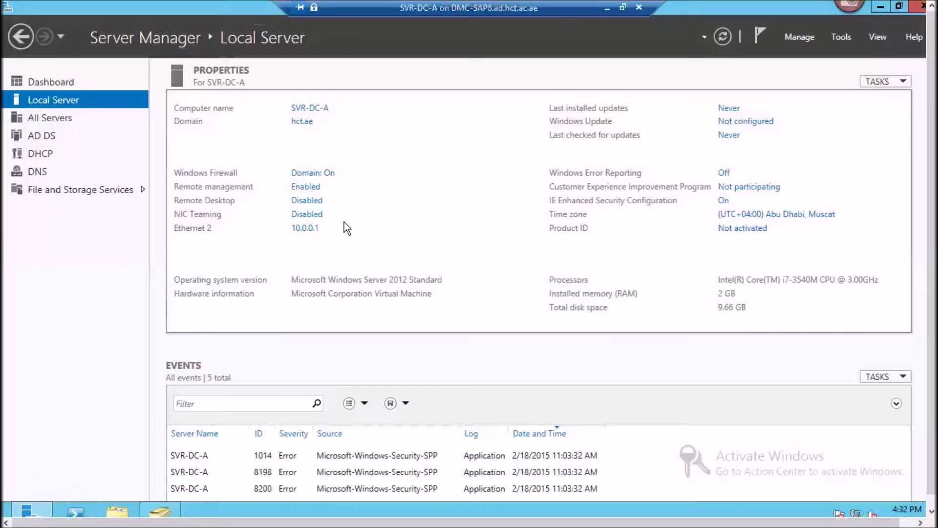
# Step: Open the TCP/IPv4 properties of the Ethernet 2 adapter to check its address settings
pyautogui.click(307, 229)
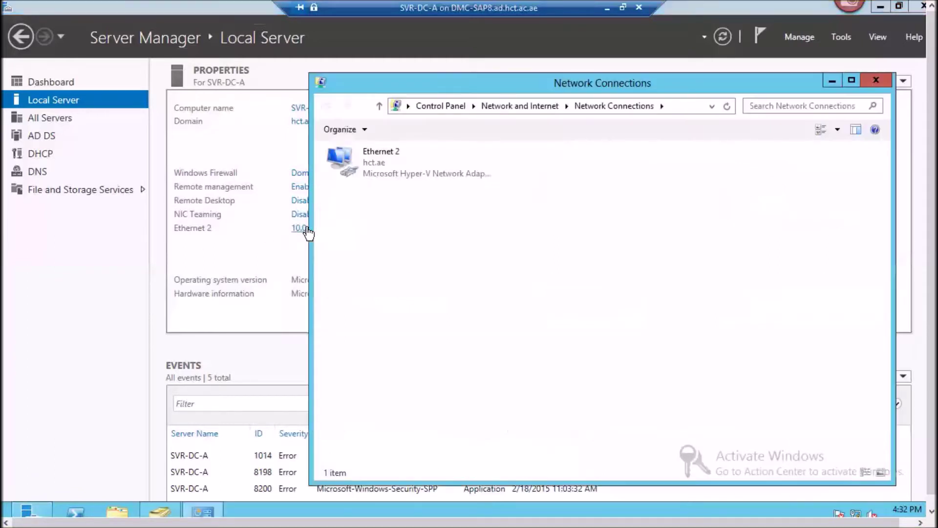
pyautogui.click(382, 166)
pyautogui.rightClick(381, 171)
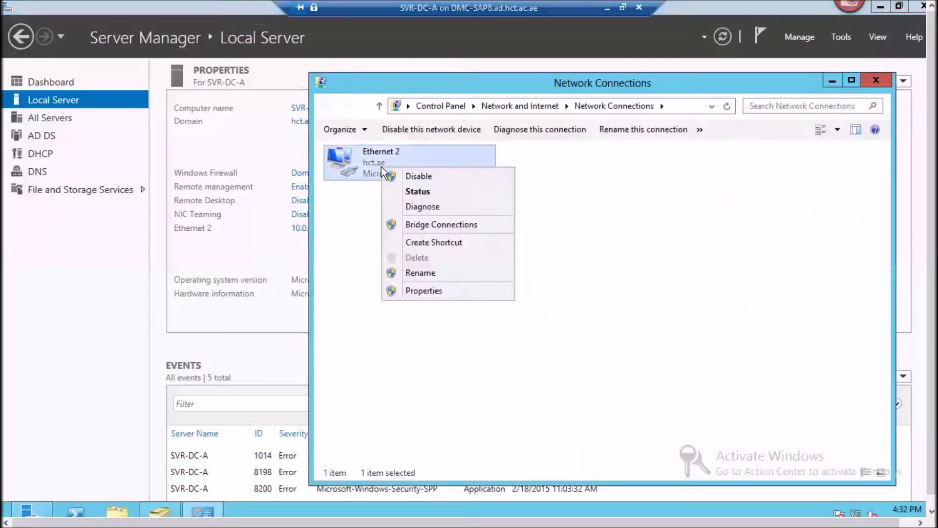
pyautogui.click(442, 296)
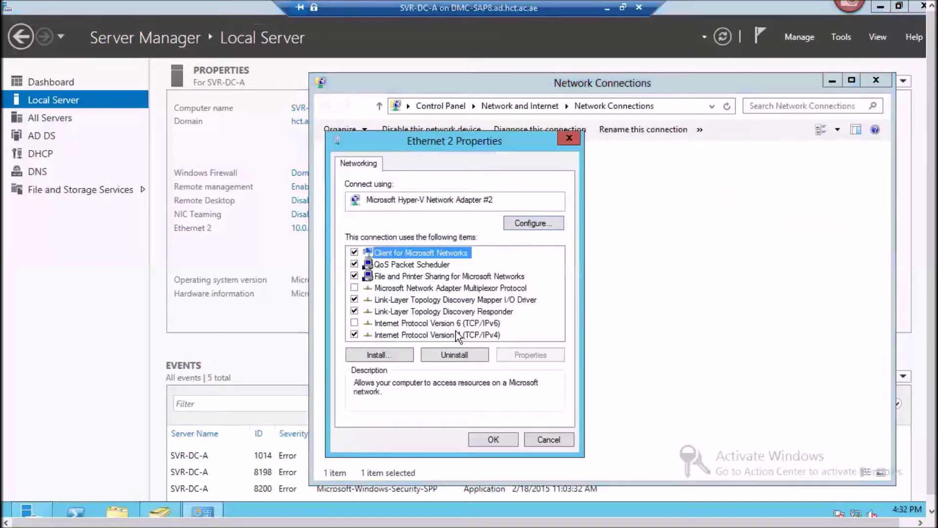
pyautogui.doubleClick(467, 335)
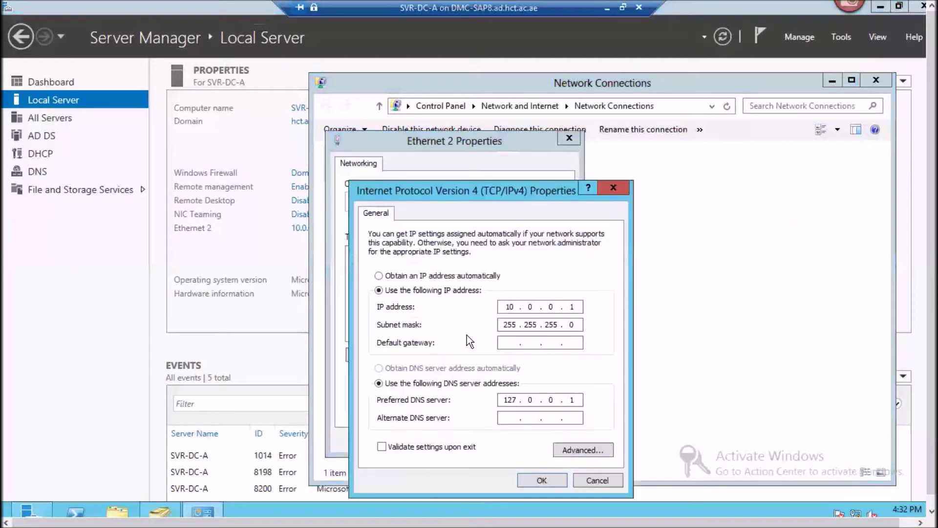
pyautogui.click(412, 277)
pyautogui.click(408, 368)
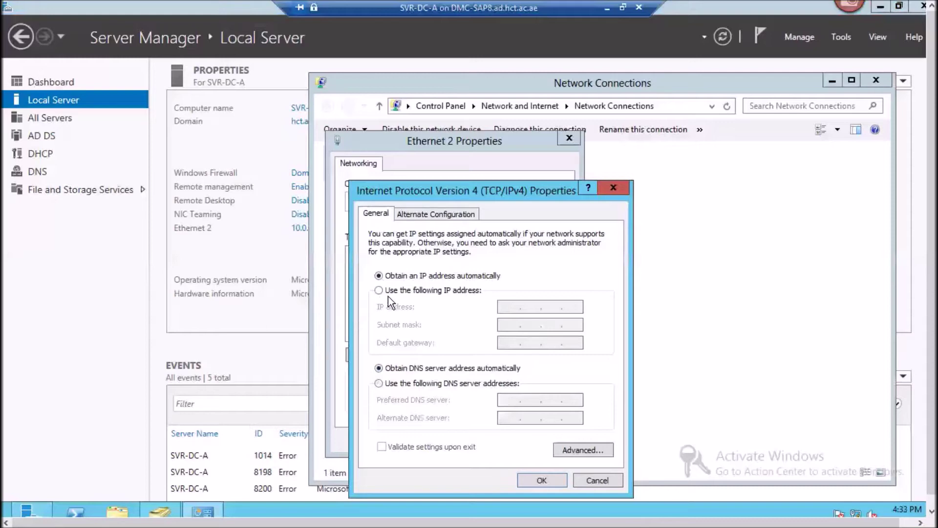
pyautogui.click(404, 292)
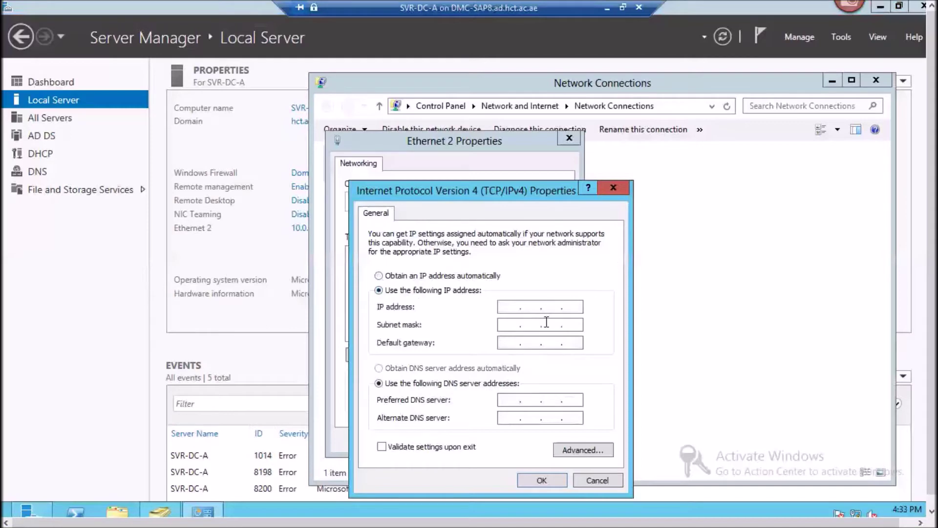
pyautogui.click(596, 480)
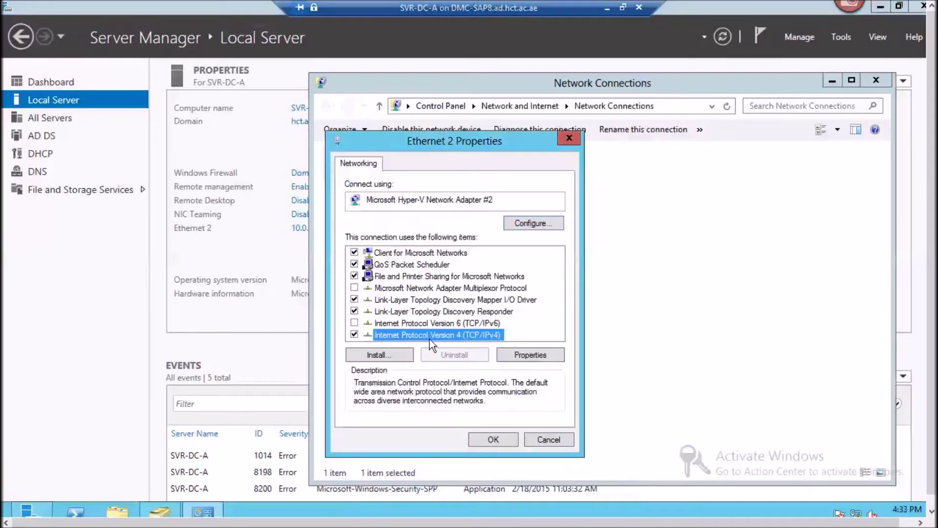
# Step: Review the adapter's static IP address, subnet mask and DNS server in the TCP/IPv4 properties, and close them without changes
pyautogui.click(528, 351)
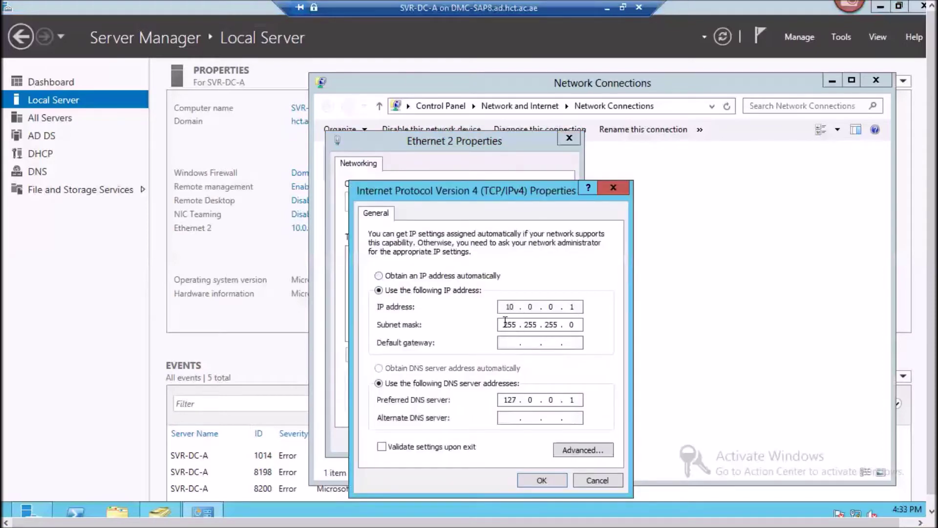
pyautogui.click(503, 344)
pyautogui.click(587, 476)
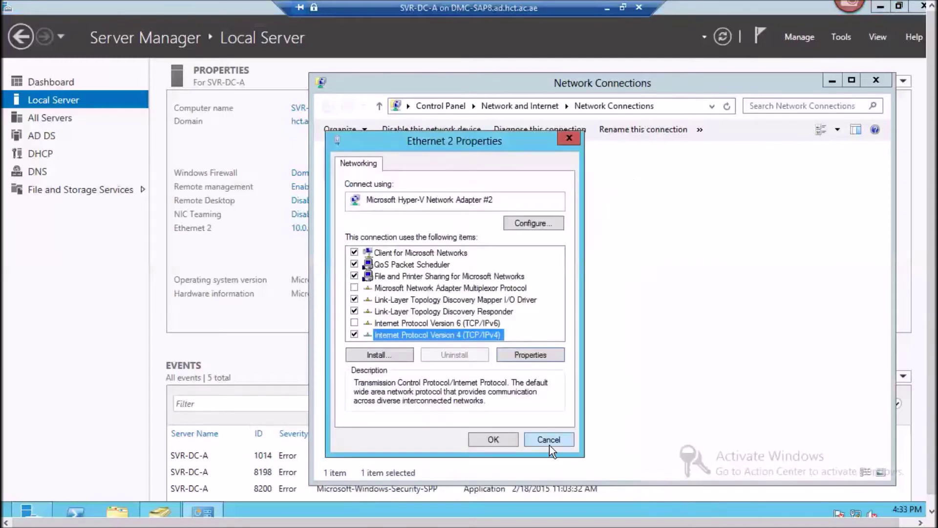
pyautogui.click(549, 444)
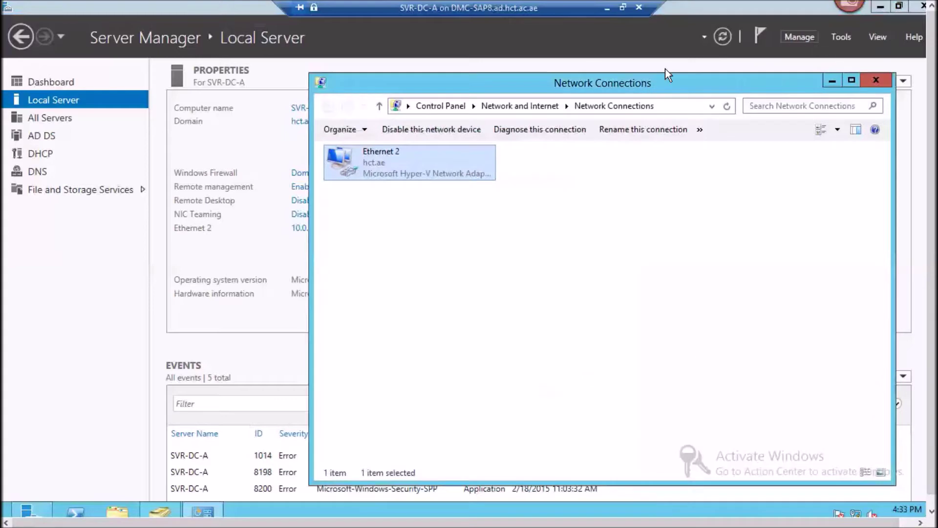
pyautogui.click(620, 48)
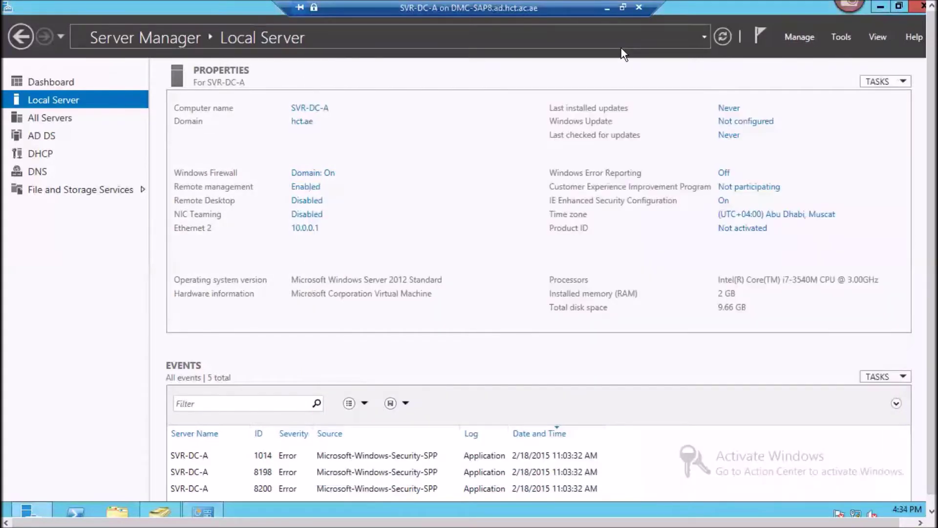
pyautogui.click(621, 48)
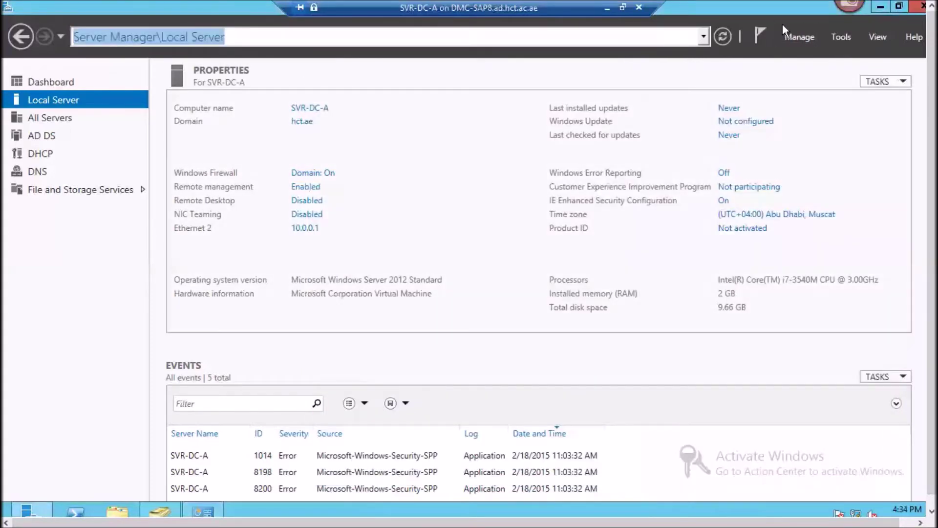
# Step: Check in the Add Roles and Features Wizard whether the DHCP Server role is installed on SVR-DC-A, and cancel the wizard
pyautogui.click(799, 37)
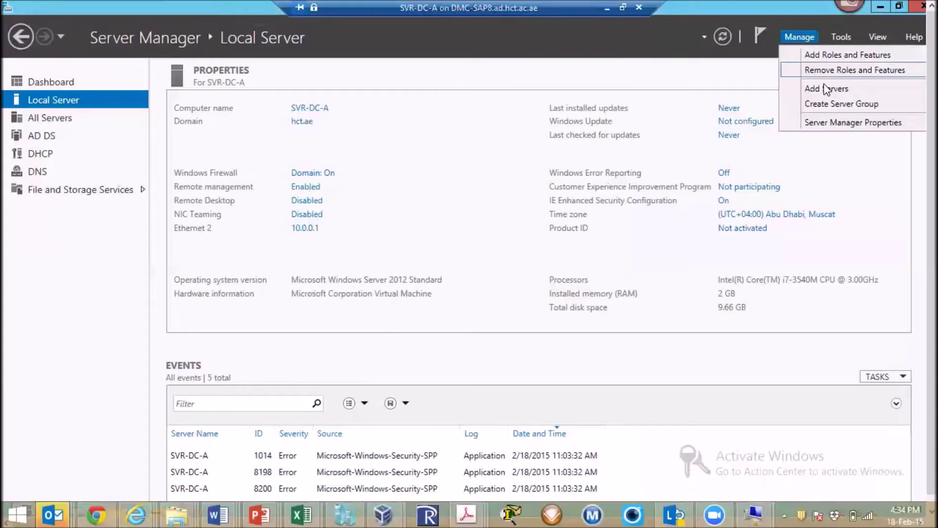
pyautogui.click(817, 51)
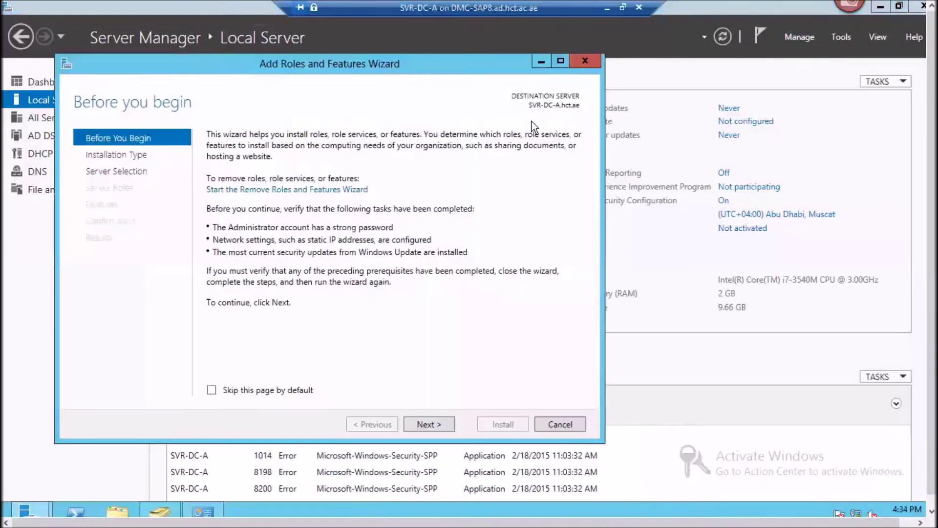
pyautogui.click(428, 424)
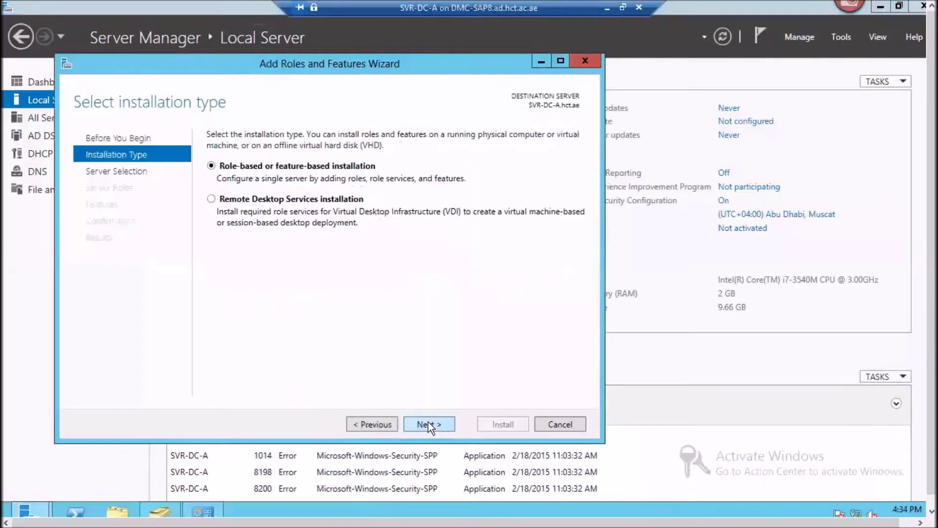
pyautogui.click(427, 424)
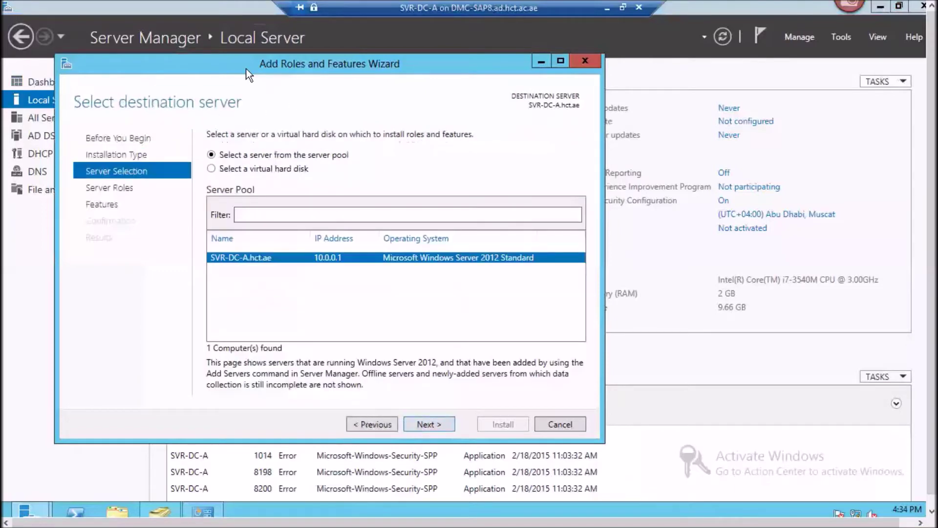
pyautogui.click(443, 430)
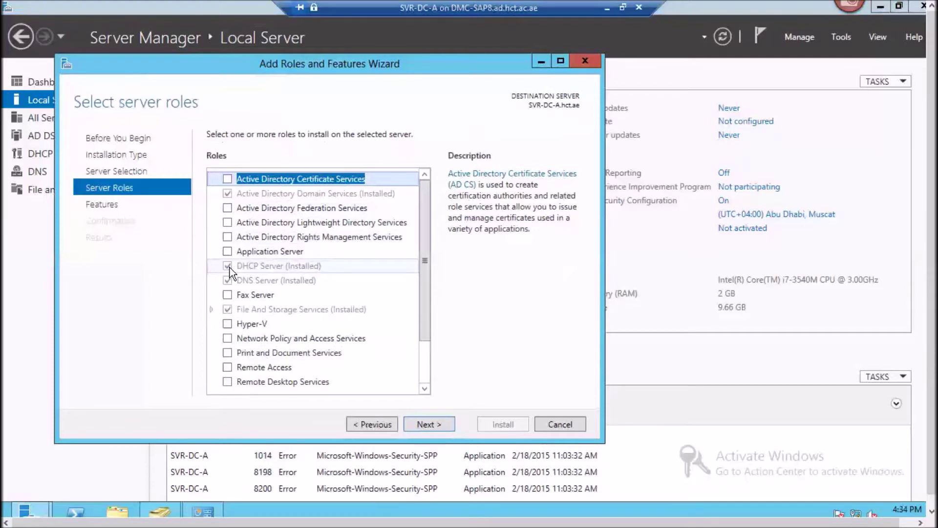
pyautogui.click(546, 421)
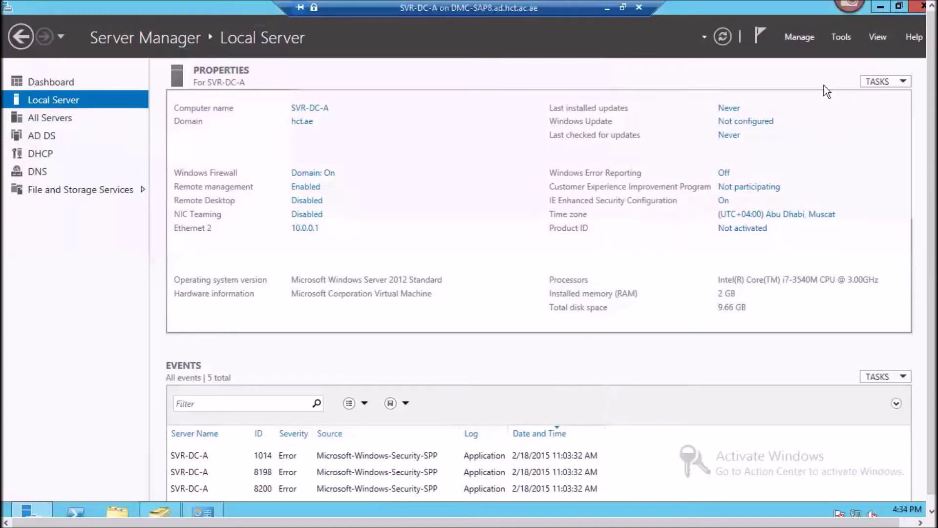
# Step: Open the DHCP console maximized and expand the svr-dc-a.hct.ae server in a widened console tree
pyautogui.click(845, 36)
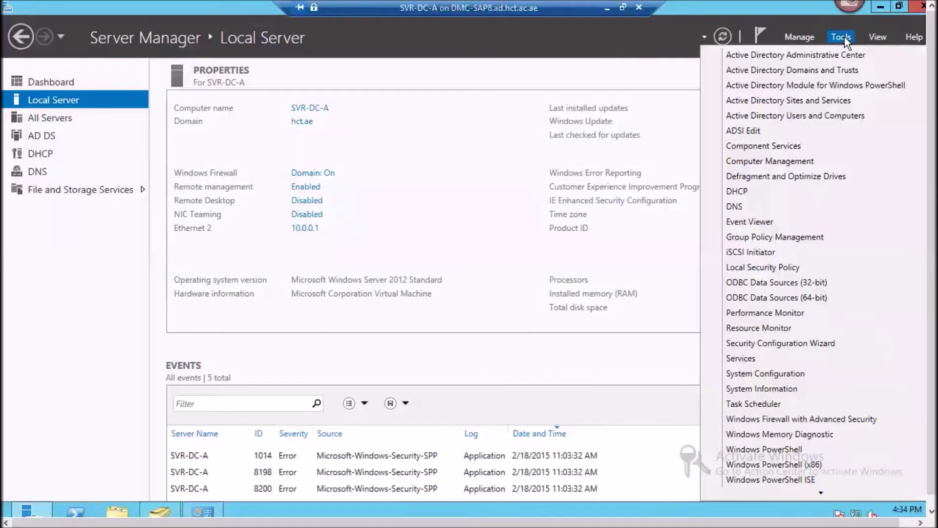
pyautogui.click(757, 194)
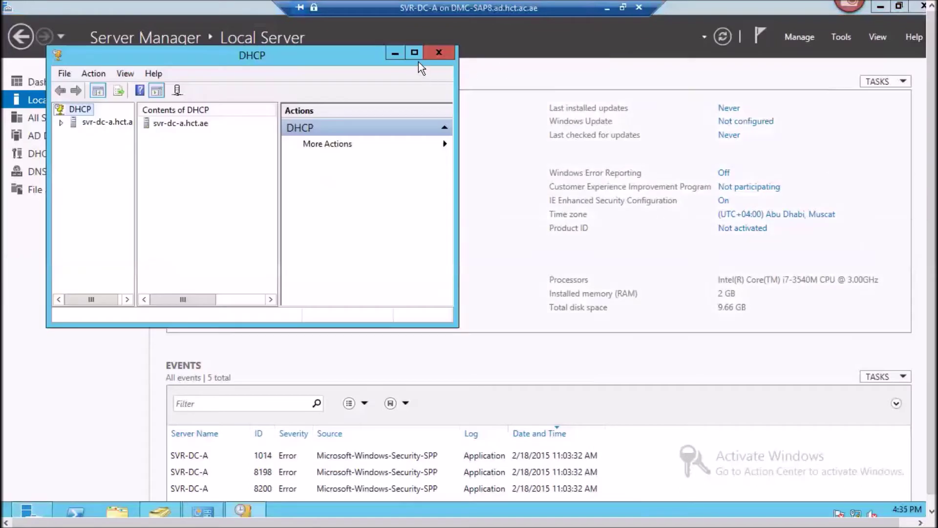
pyautogui.click(414, 56)
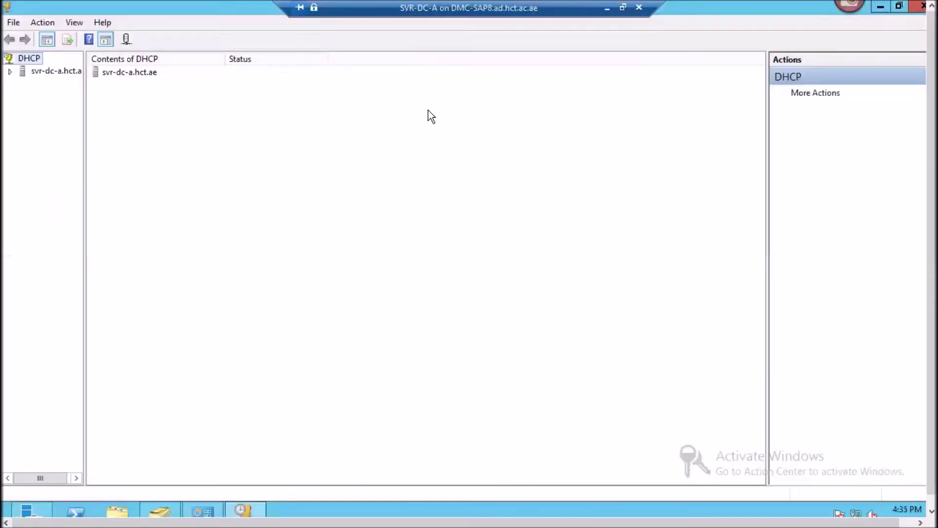
pyautogui.click(10, 71)
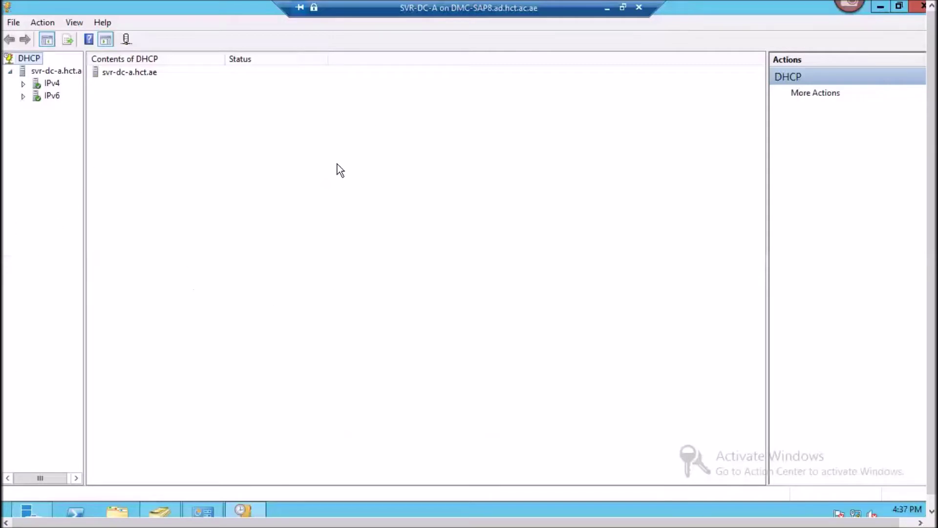
pyautogui.click(11, 72)
pyautogui.click(10, 73)
pyautogui.moveTo(85, 122); pyautogui.dragTo(179, 116)
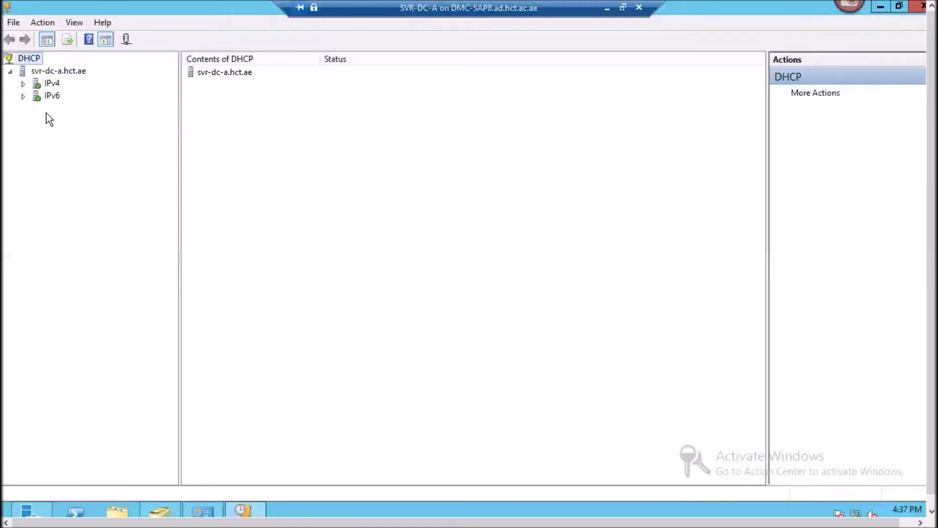
# Step: Start a new scope under IPv4 and name it 10.0.0.0, leaving the description empty
pyautogui.click(22, 85)
pyautogui.click(53, 84)
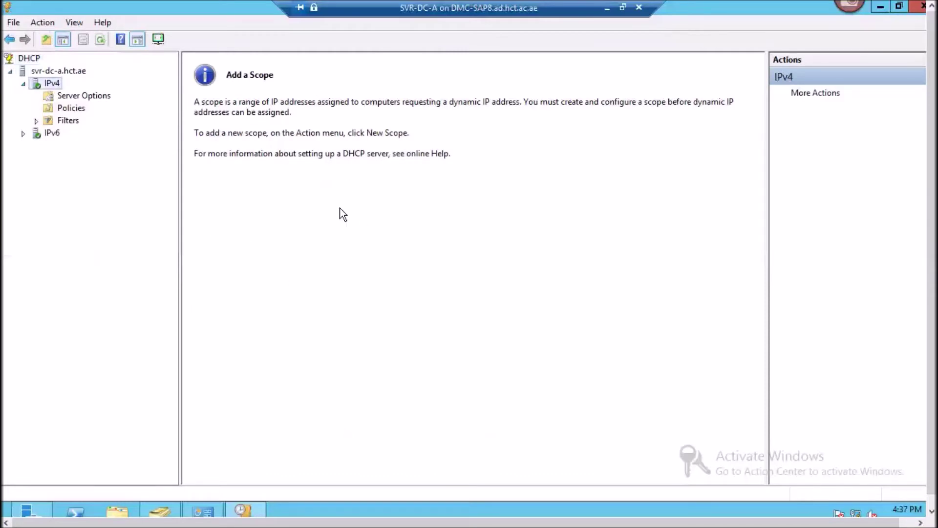
pyautogui.rightClick(51, 86)
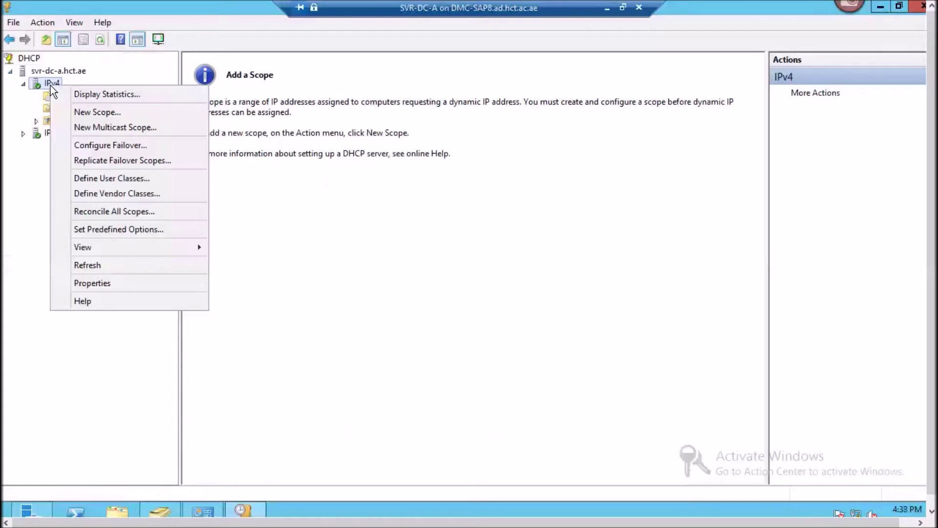
pyautogui.click(96, 112)
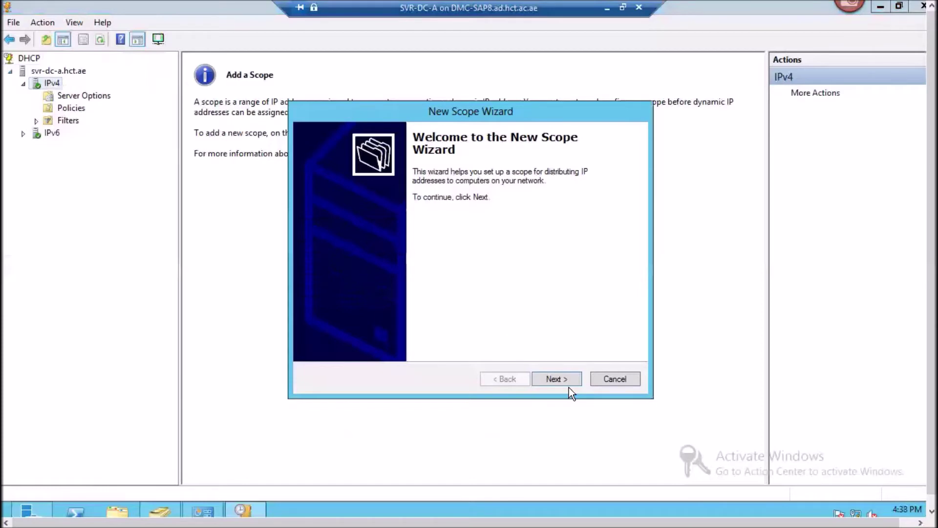
pyautogui.click(556, 378)
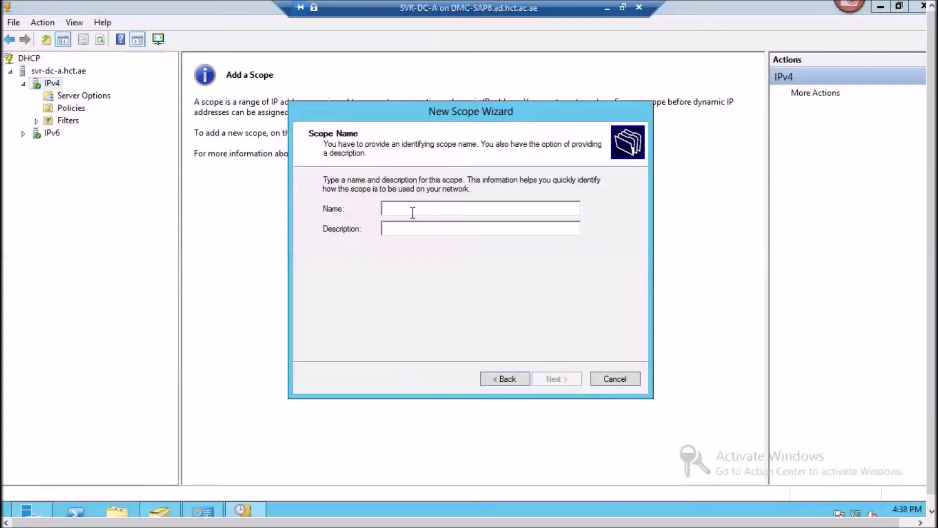
pyautogui.write('10.0.')
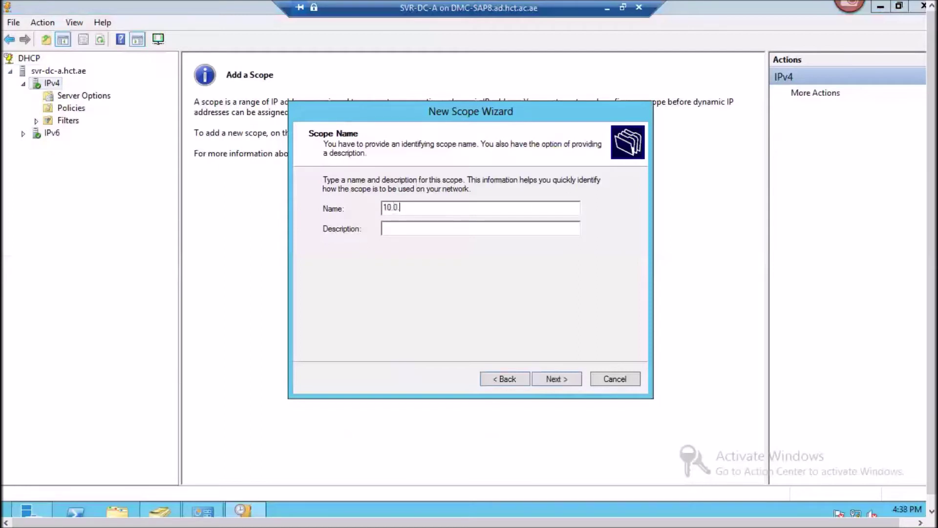
pyautogui.write('0.0')
pyautogui.click(555, 379)
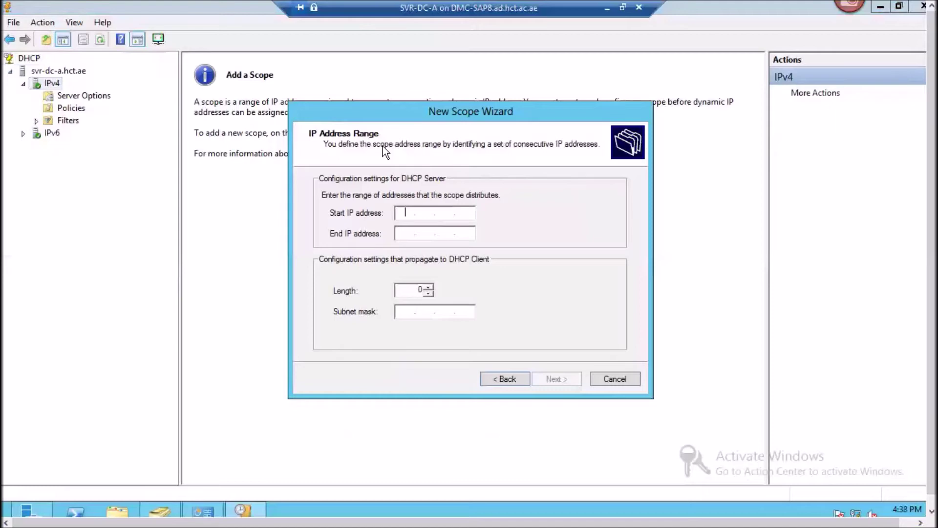
# Step: Set the scope's address range from 10.0.0.1 to 10.0.0.100 with a subnet mask length of 24
pyautogui.write('10.0.0.1')
pyautogui.press('Tab')
pyautogui.write('10 . 0 . ')
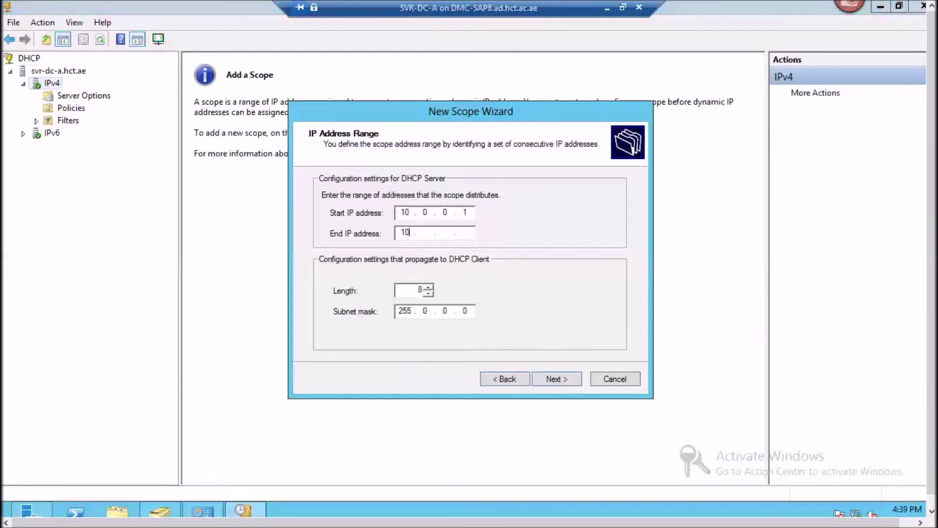
pyautogui.write('0 . 100')
pyautogui.moveTo(411, 290); pyautogui.dragTo(465, 292)
pyautogui.write('25')
pyautogui.press('BackSpace')
pyautogui.write('4')
pyautogui.click(556, 380)
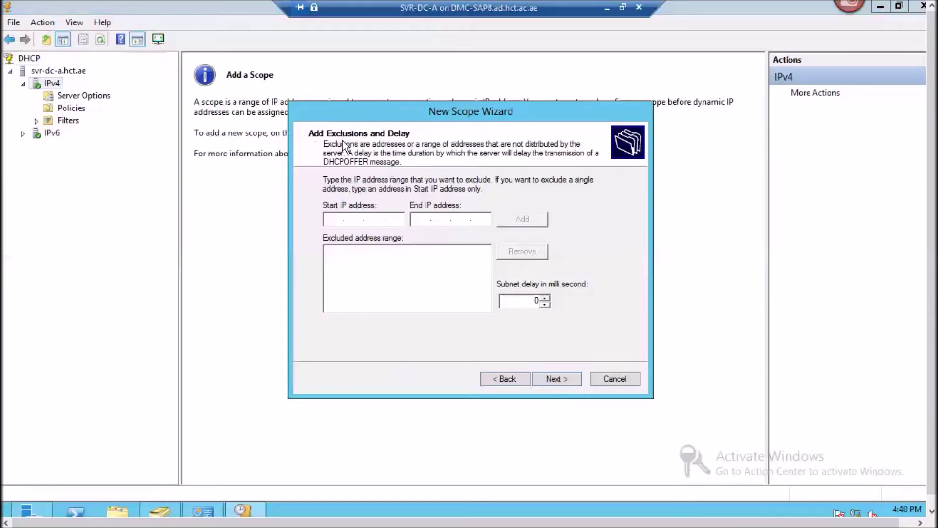
# Step: Exclude the address range 10.0.0.1 to 10.0.0.5 from the scope
pyautogui.write('10.0.0.1')
pyautogui.press('Tab')
pyautogui.write('10.0.0.5')
pyautogui.click(523, 221)
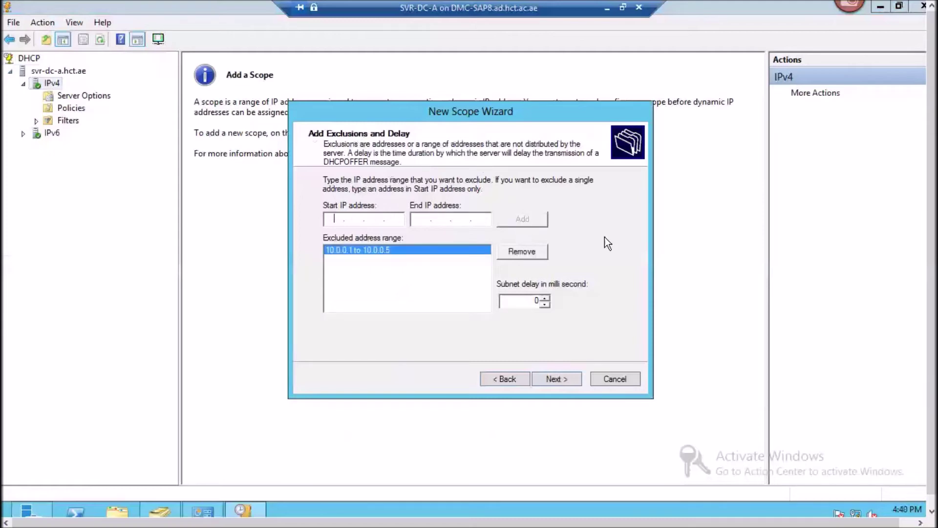
# Step: Keep the default subnet delay and lease duration, and choose to configure the scope's DHCP options now
pyautogui.click(564, 381)
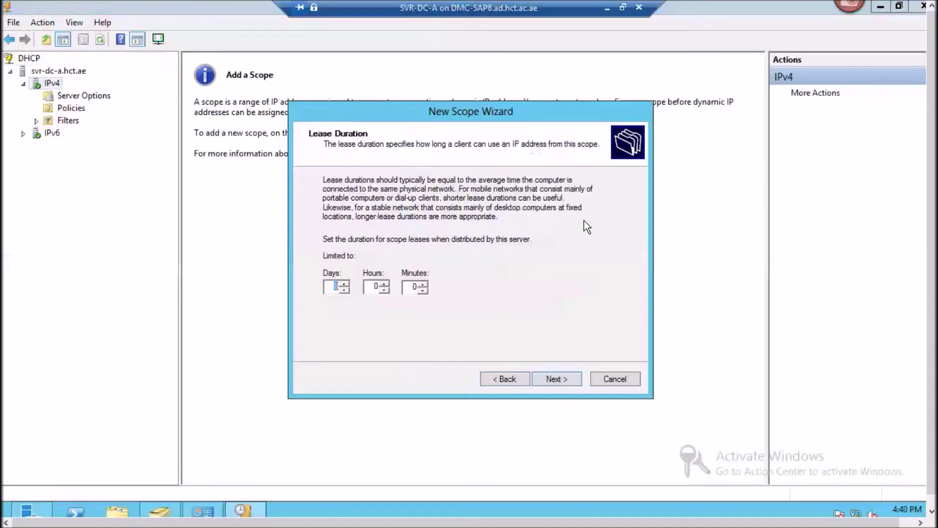
pyautogui.click(562, 378)
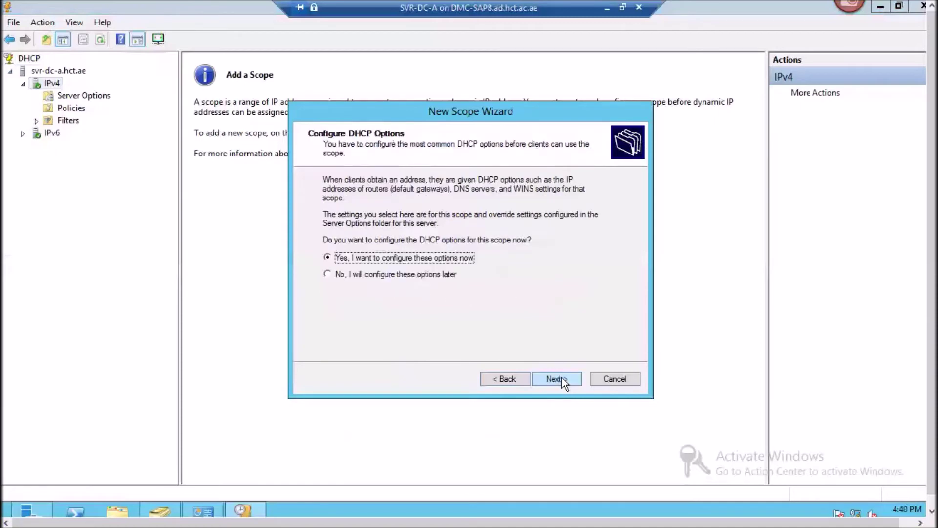
pyautogui.click(561, 378)
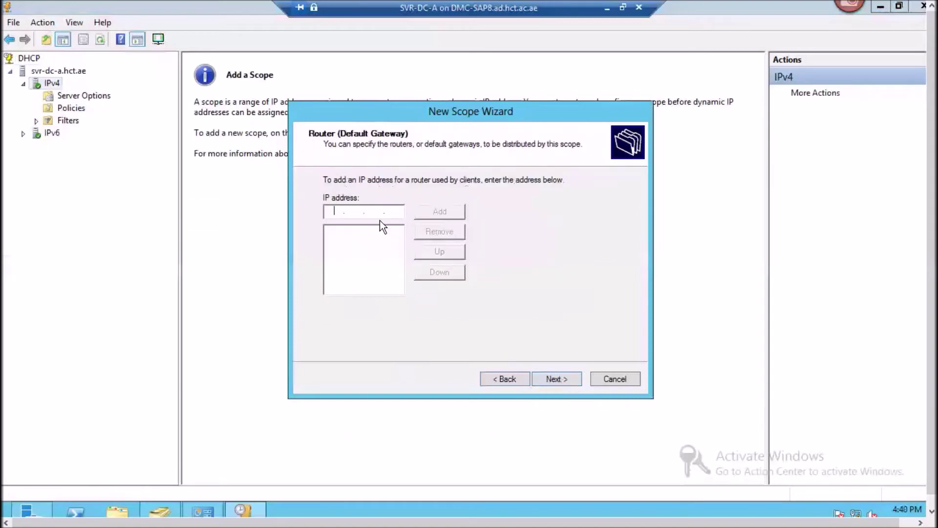
# Step: Add 10.0.0.1 as the scope's default gateway, and keep hct.ae as parent domain with 10.0.0.1 as DNS server
pyautogui.write('10.0.0.1')
pyautogui.click(442, 211)
pyautogui.click(562, 374)
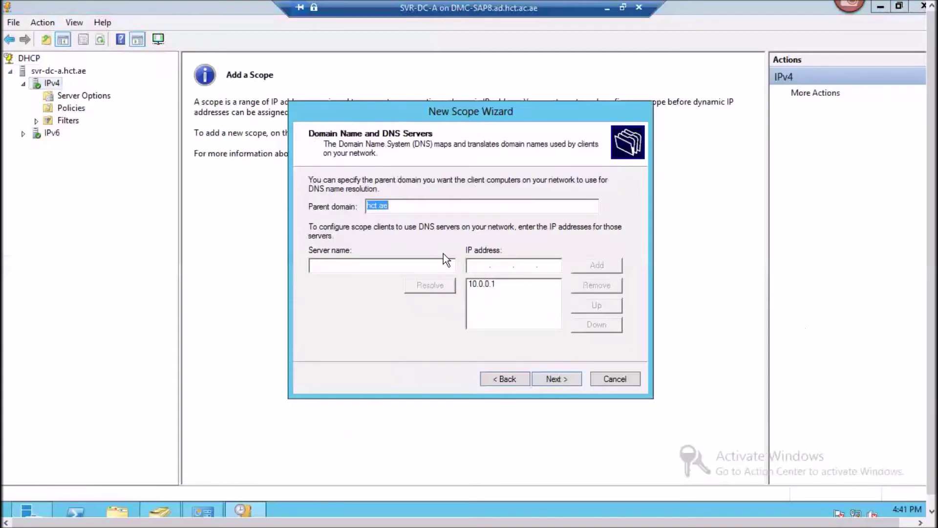
pyautogui.click(478, 265)
pyautogui.click(566, 379)
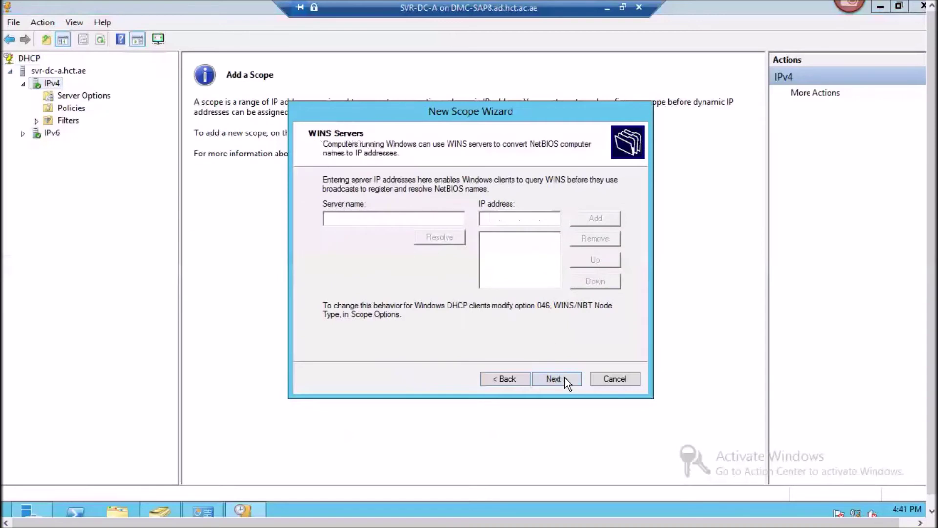
# Step: Leave the WINS servers empty and complete the scope setup with immediate activation
pyautogui.click(559, 380)
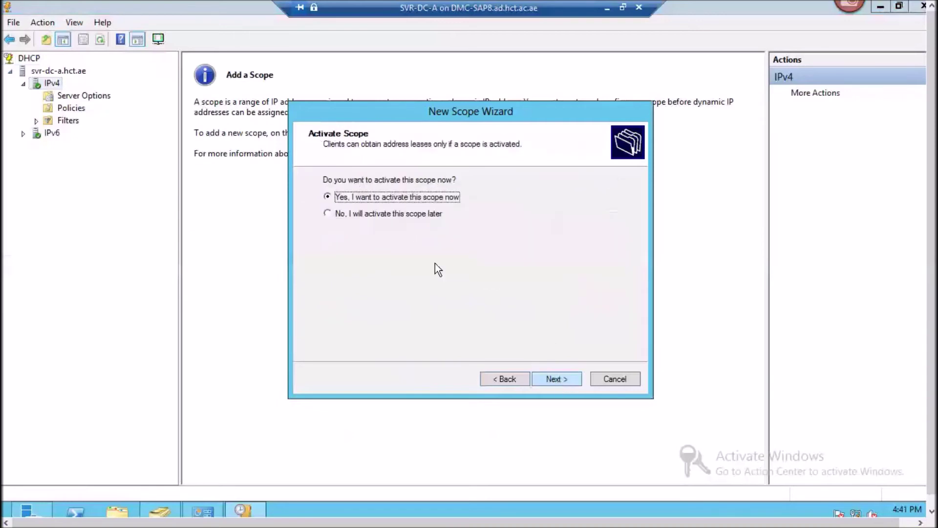
pyautogui.click(556, 380)
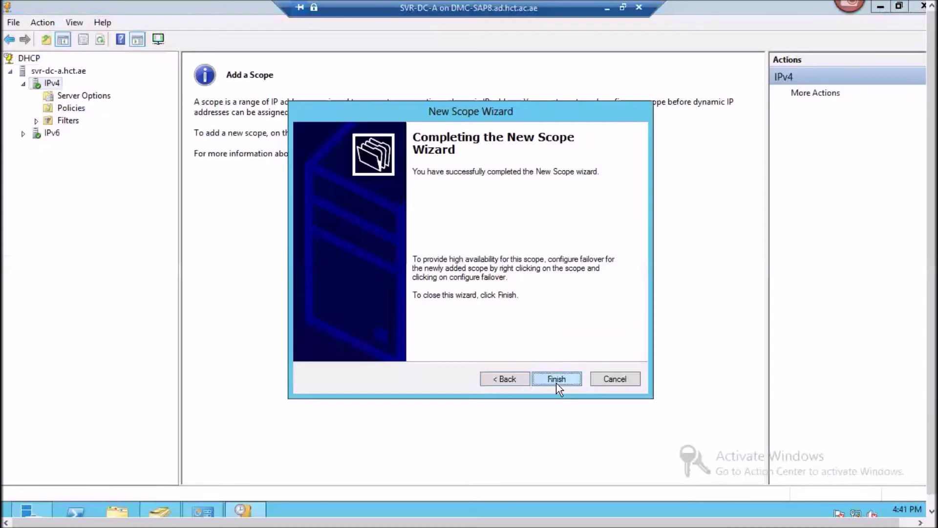
pyautogui.click(555, 380)
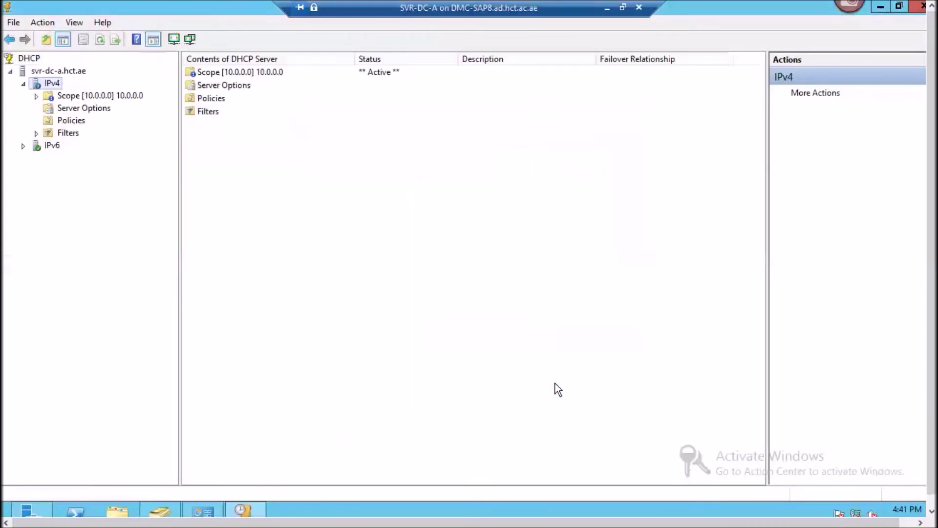
# Step: Expand the new scope, return to the SVR-DC-A virtual machine, and refresh the IPv4 node
pyautogui.click(38, 97)
pyautogui.click(88, 108)
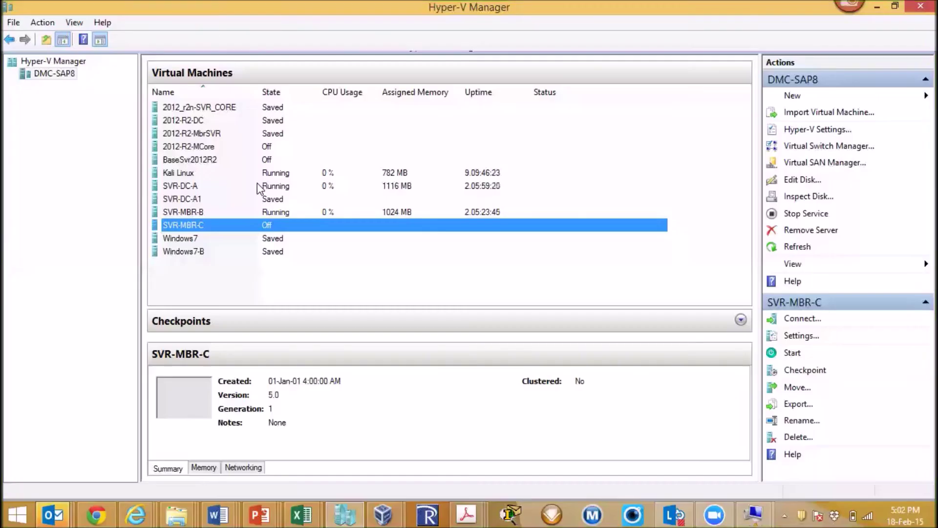
pyautogui.click(755, 514)
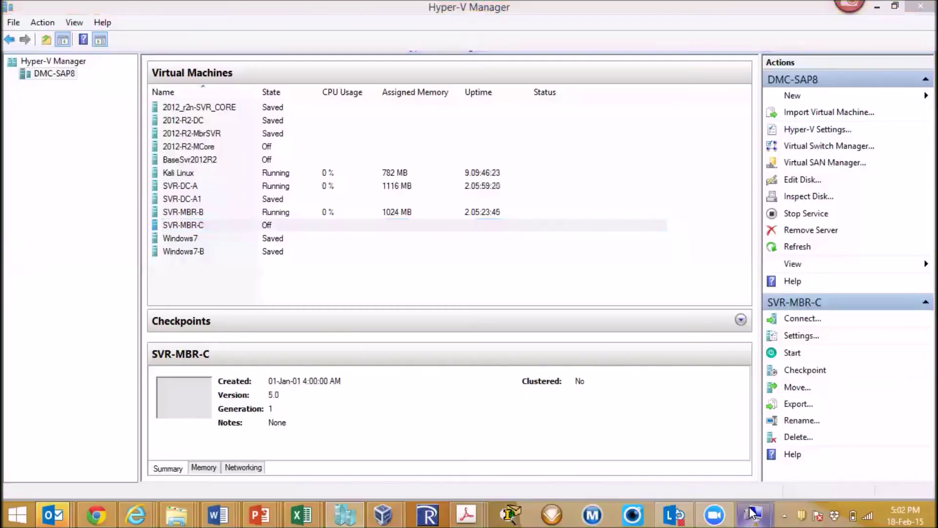
pyautogui.click(683, 459)
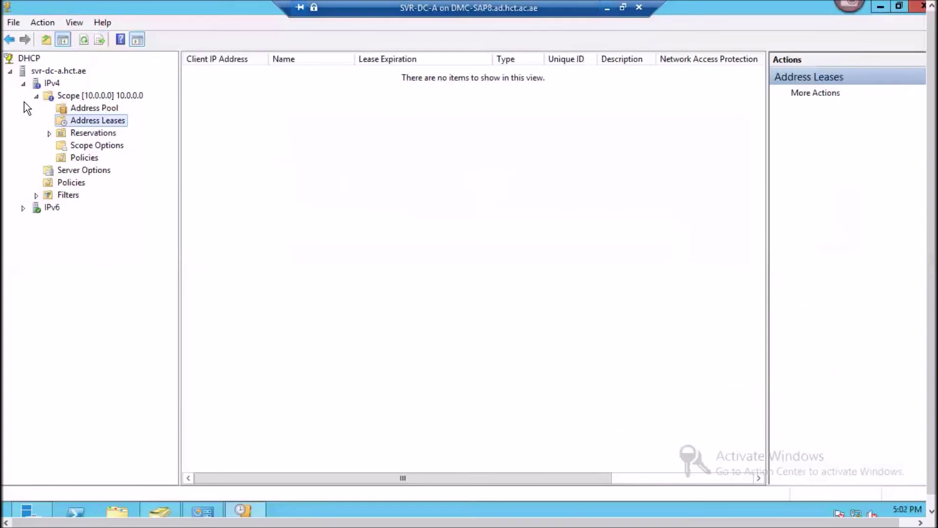
pyautogui.rightClick(47, 84)
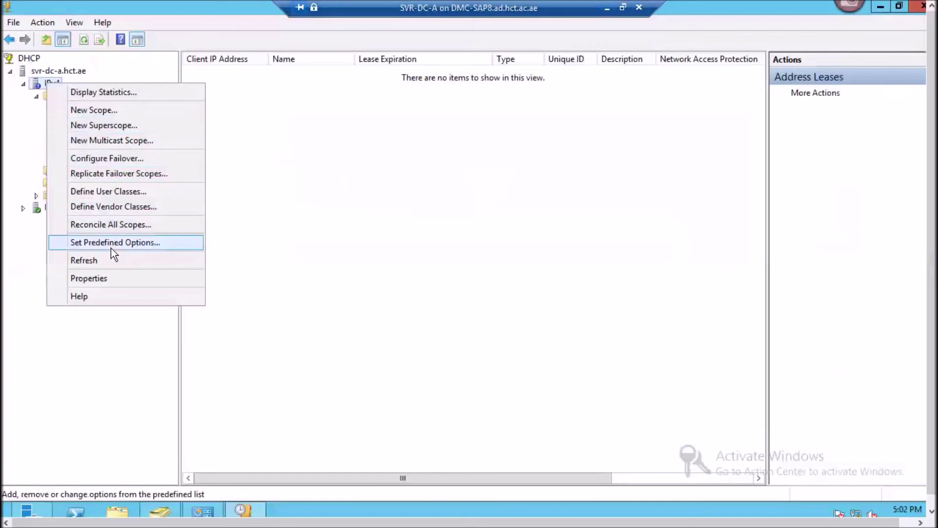
pyautogui.click(111, 261)
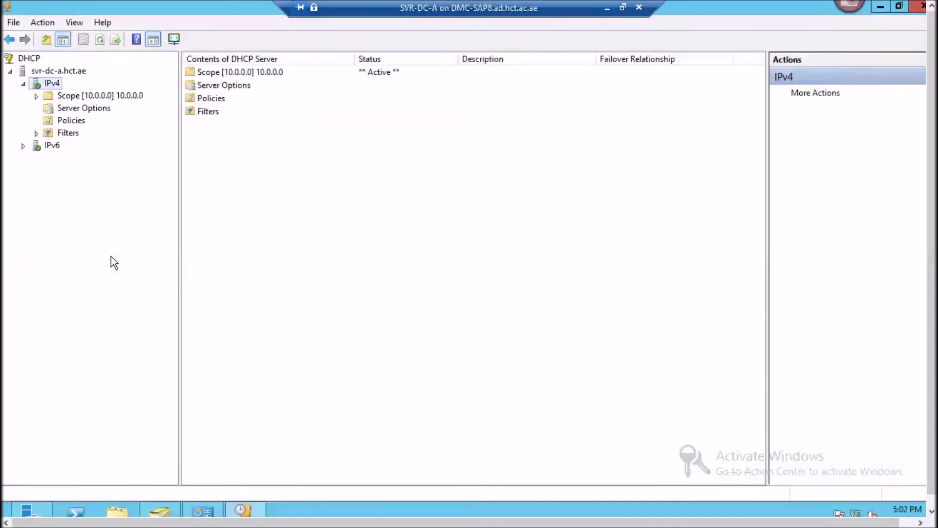
# Step: Review the address pool and the address leases of scope 10.0.0.0
pyautogui.click(36, 96)
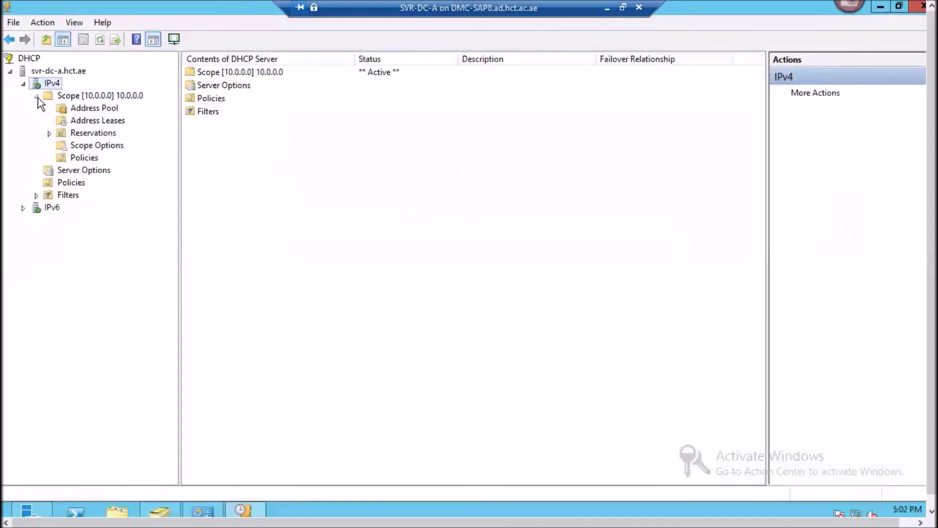
pyautogui.click(94, 108)
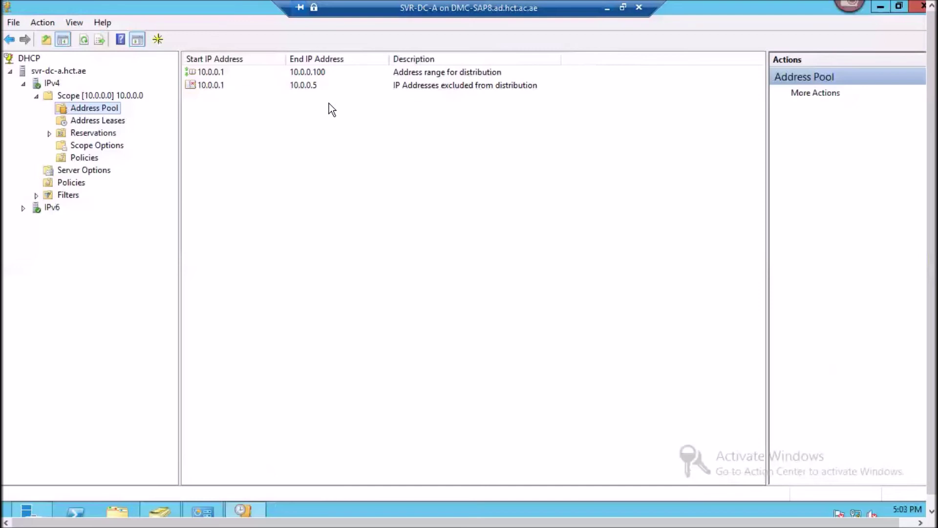
pyautogui.click(78, 126)
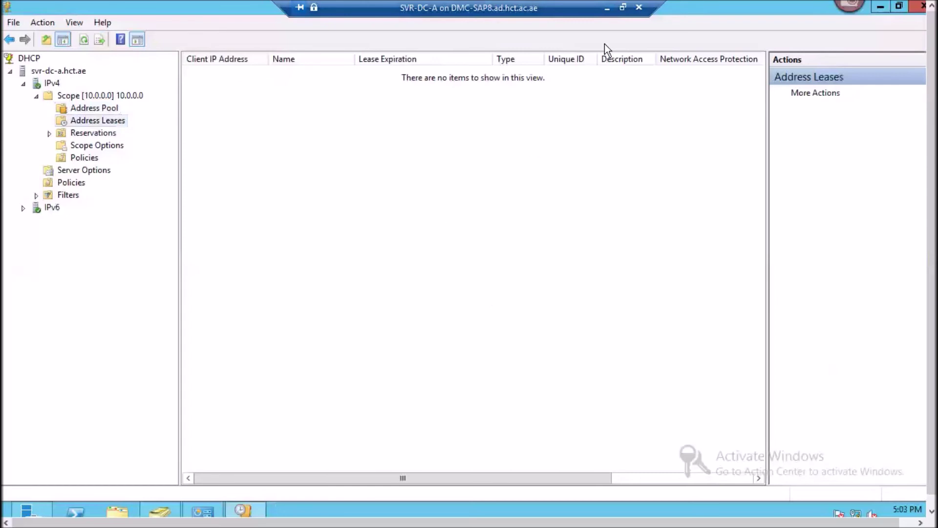
# Step: Switch to Hyper-V Manager, connect to the SVR-MBR-B virtual machine and maximize its window
pyautogui.click(607, 8)
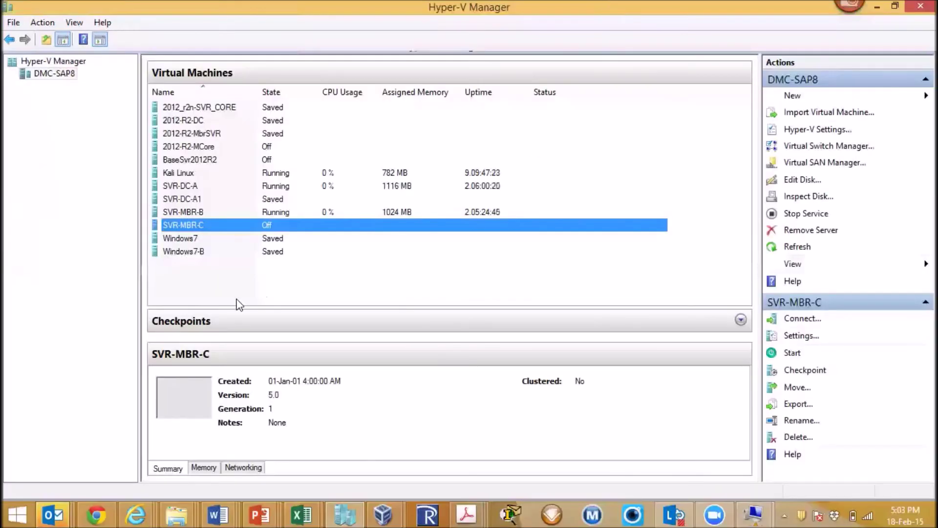
pyautogui.click(260, 215)
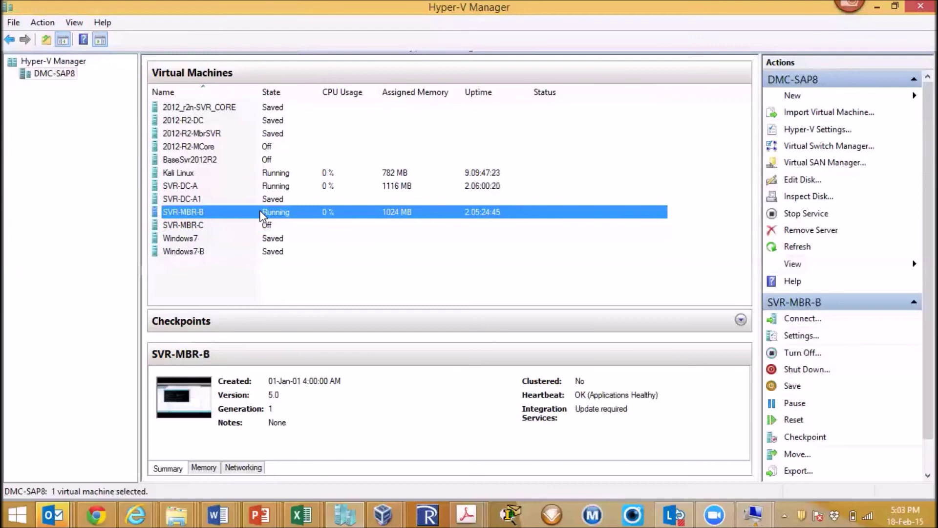
pyautogui.doubleClick(261, 216)
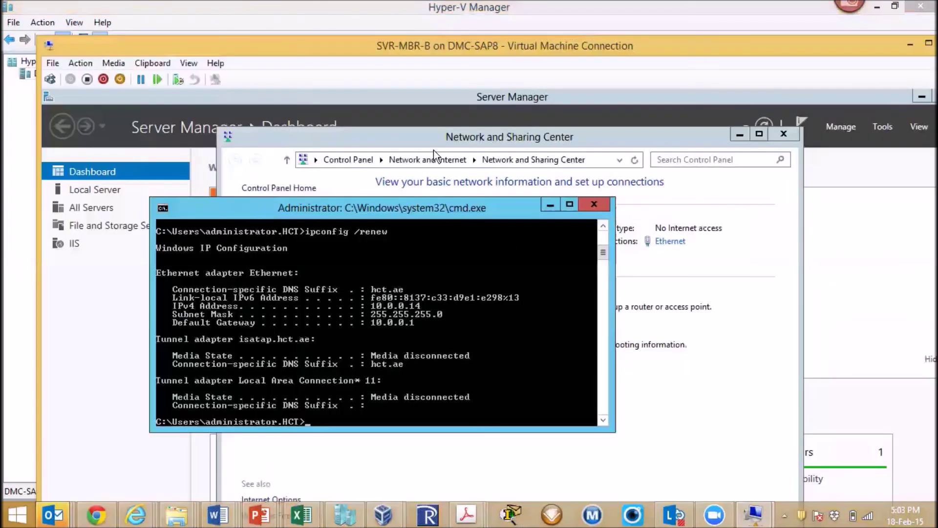
pyautogui.doubleClick(542, 52)
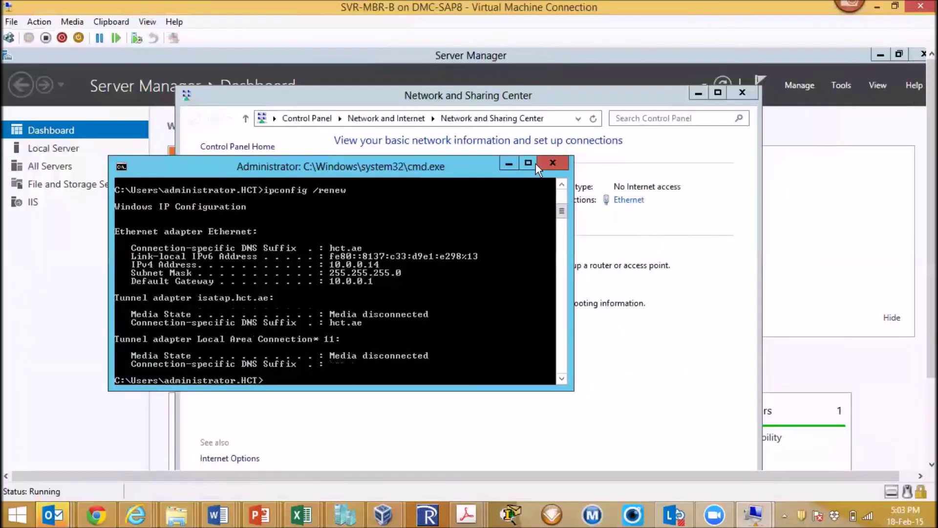
# Step: Clear the command prompt on SVR-MBR-B and display its IP configuration with ipconfig
pyautogui.write('cls')
pyautogui.press('Return')
pyautogui.write('ipconfig')
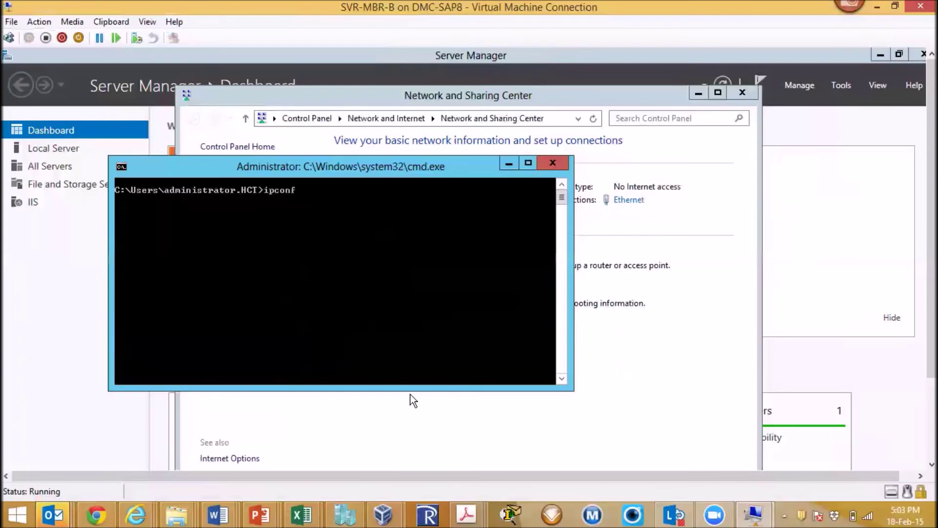
pyautogui.press('Return')
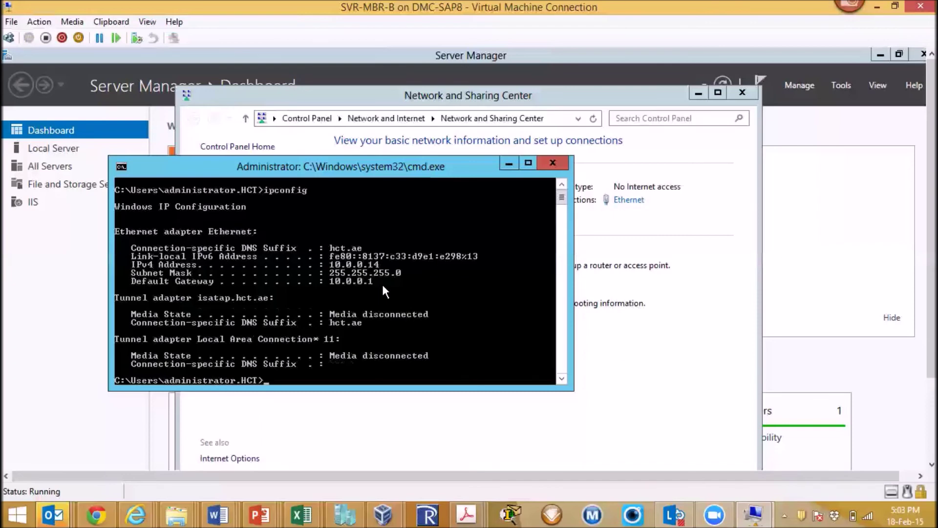
# Step: Release the client's IP address with ipconfig /release and request one from DHCP with ipconfig /renew
pyautogui.write('ipconfig /release')
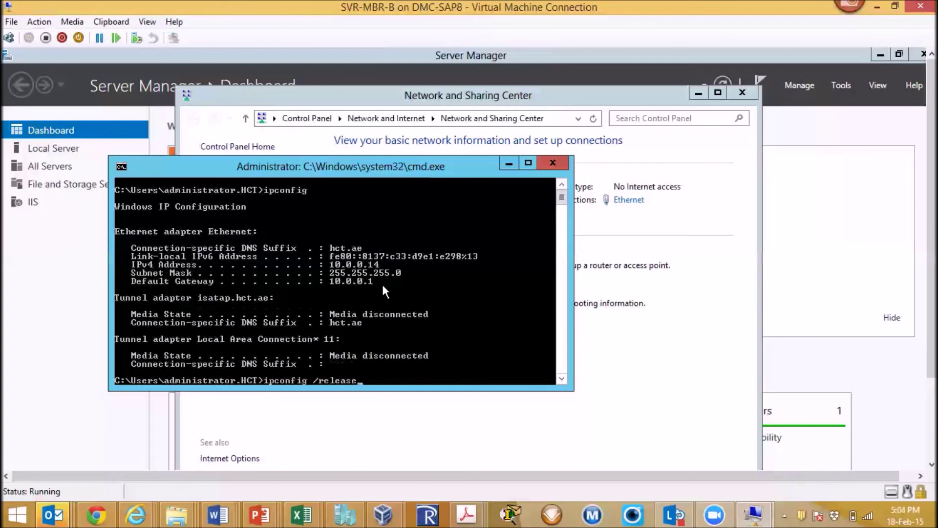
pyautogui.press('Return')
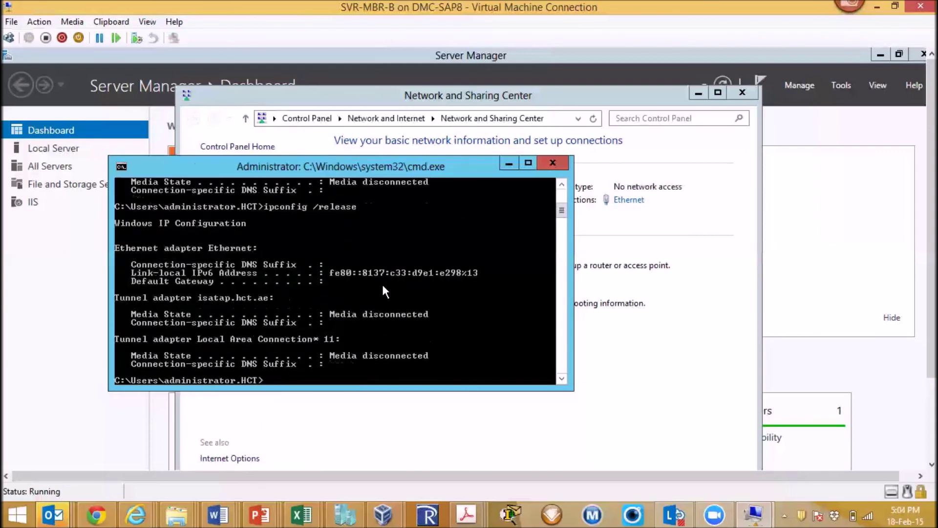
pyautogui.press('Up')
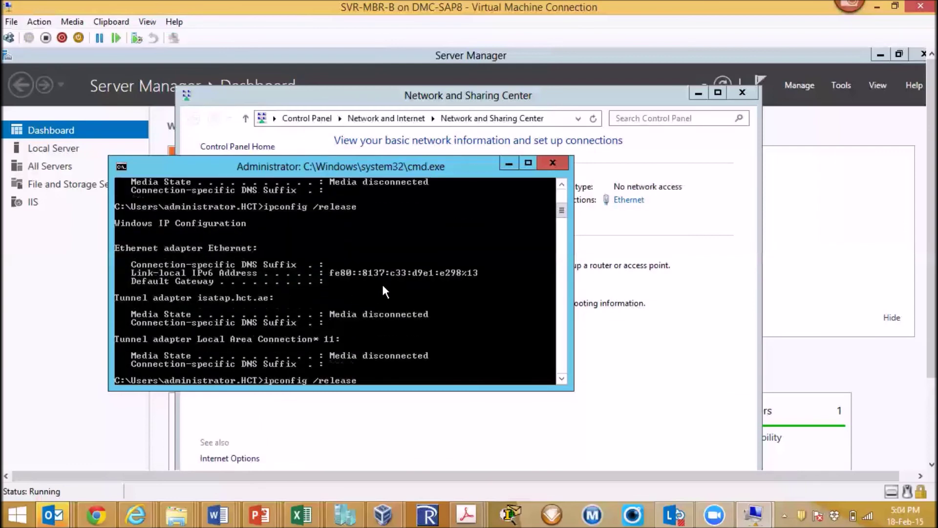
pyautogui.press('BackSpace')
pyautogui.press('BackSpace')
pyautogui.press('BackSpace')
pyautogui.press('BackSpace')
pyautogui.press('BackSpace')
pyautogui.write('new')
pyautogui.press('Return')
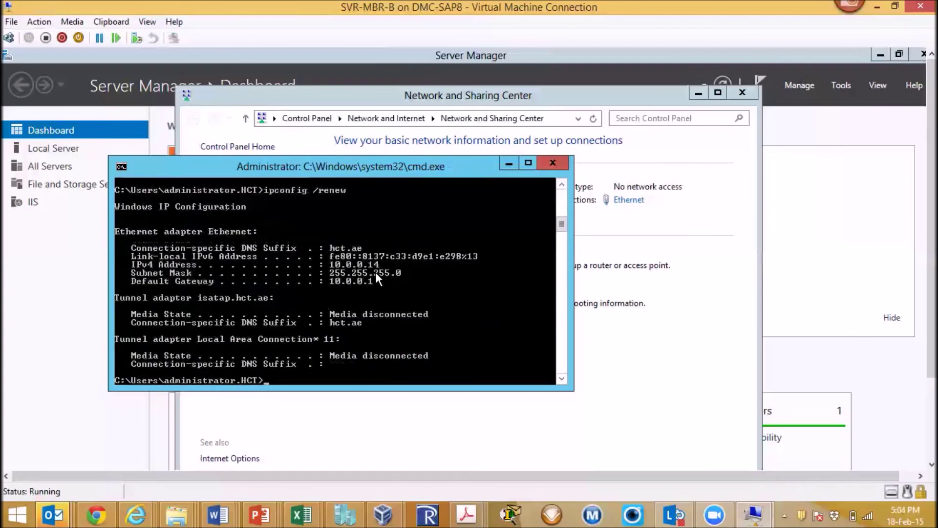
# Step: Release the SVR-MBR-B client's DHCP address once more with ipconfig /release
pyautogui.press('Up')
pyautogui.press('BackSpace')
pyautogui.press('BackSpace')
pyautogui.press('BackSpace')
pyautogui.write('lease')
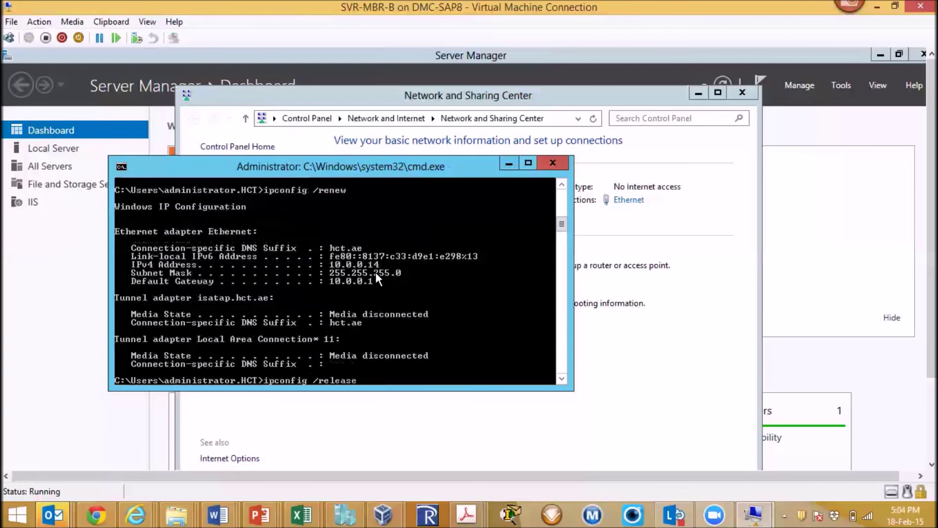
pyautogui.press('Return')
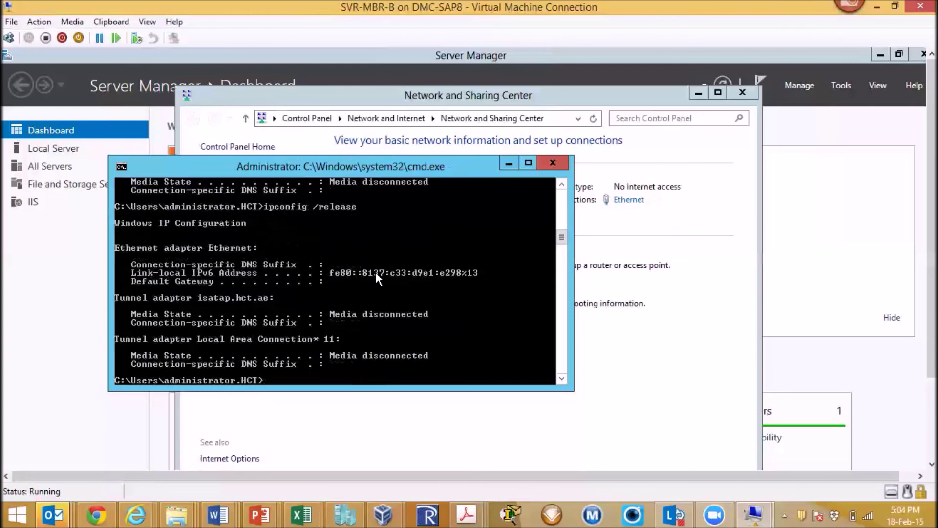
# Step: Renew the SVR-MBR-B client's DHCP lease again with ipconfig /renew
pyautogui.moveTo(565, 232)
pyautogui.mouseDown()
pyautogui.moveTo(564, 221)
pyautogui.moveTo(559, 247)
pyautogui.mouseUp()
pyautogui.press('Up')
pyautogui.press('BackSpace')
pyautogui.press('BackSpace')
pyautogui.press('BackSpace')
pyautogui.press('BackSpace')
pyautogui.press('BackSpace')
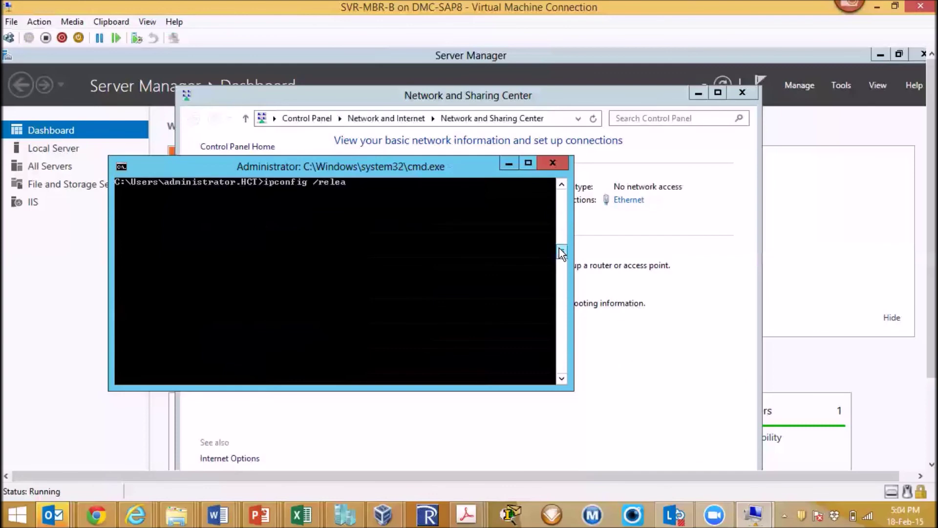
pyautogui.write('new')
pyautogui.press('Return')
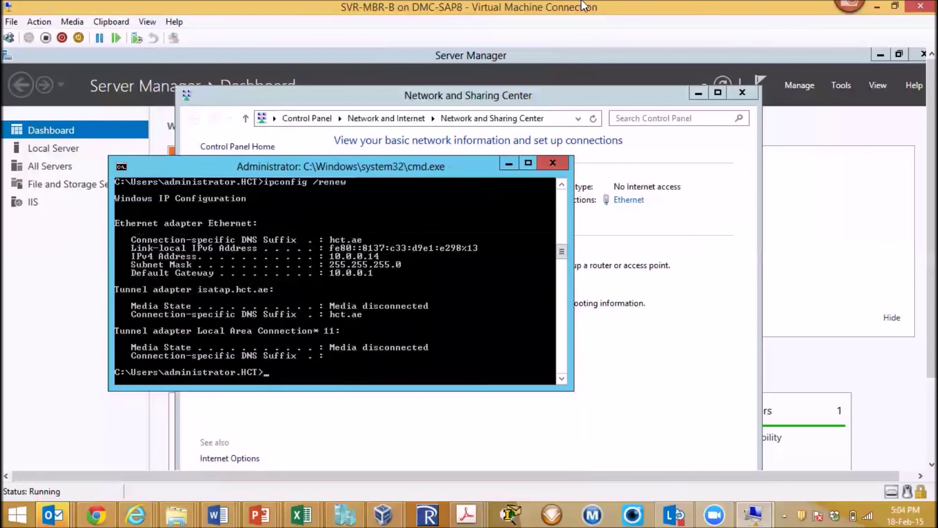
pyautogui.scroll(-1, 351, 273)
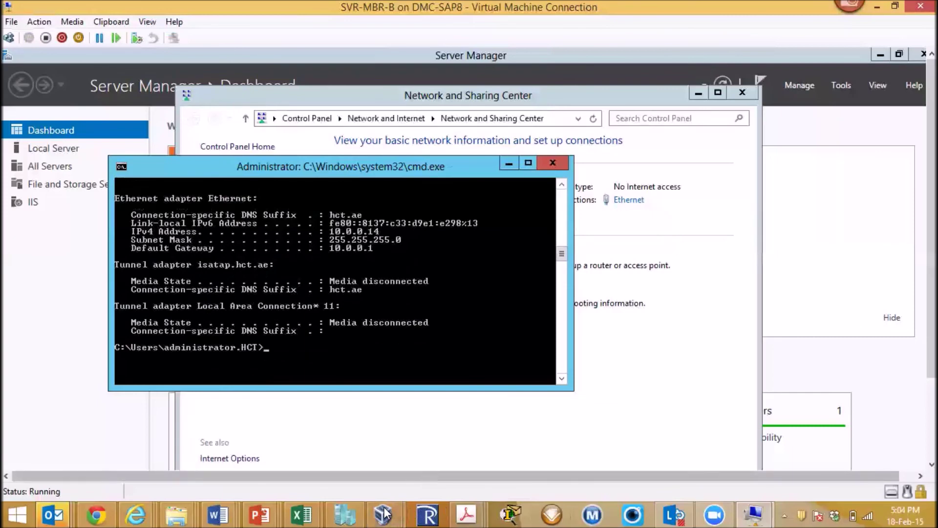
# Step: Switch to SVR-DC-A, refresh the scope's address leases to check for the client, and return to SVR-MBR-B
pyautogui.moveTo(371, 513)
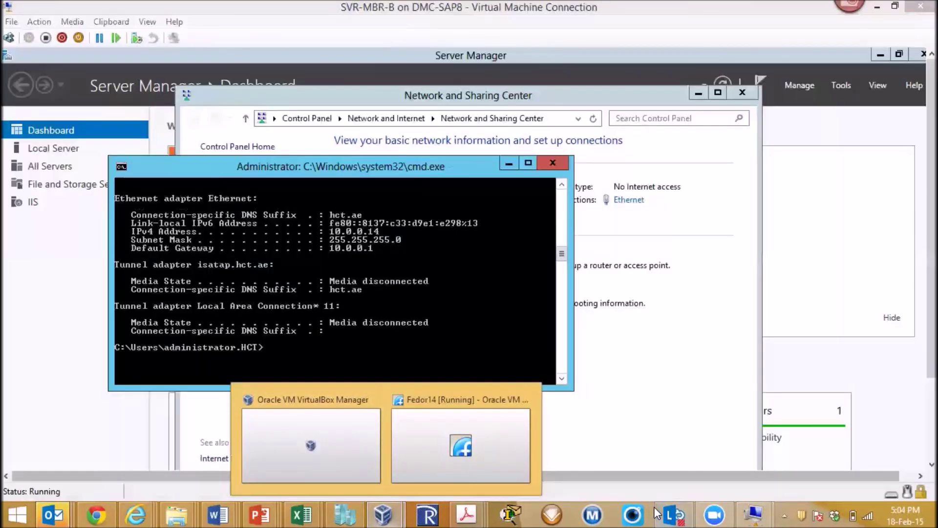
pyautogui.moveTo(755, 513)
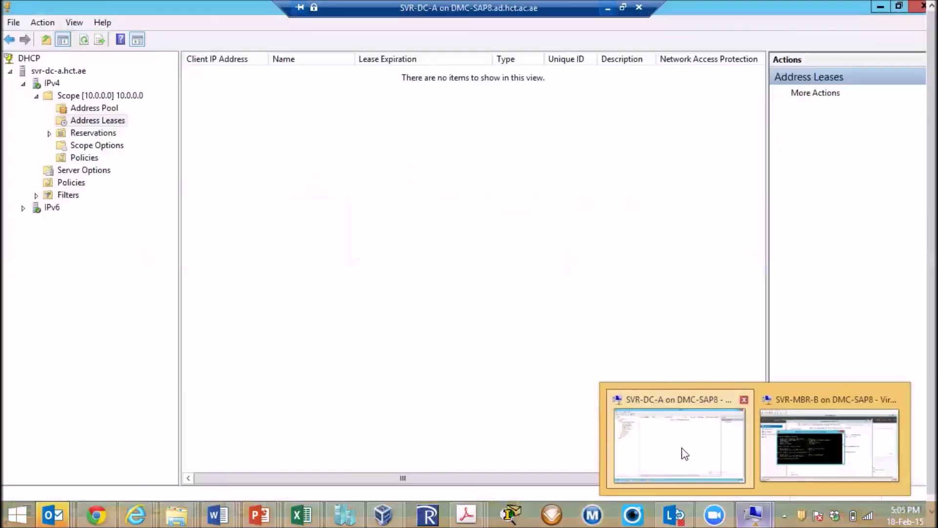
pyautogui.click(685, 454)
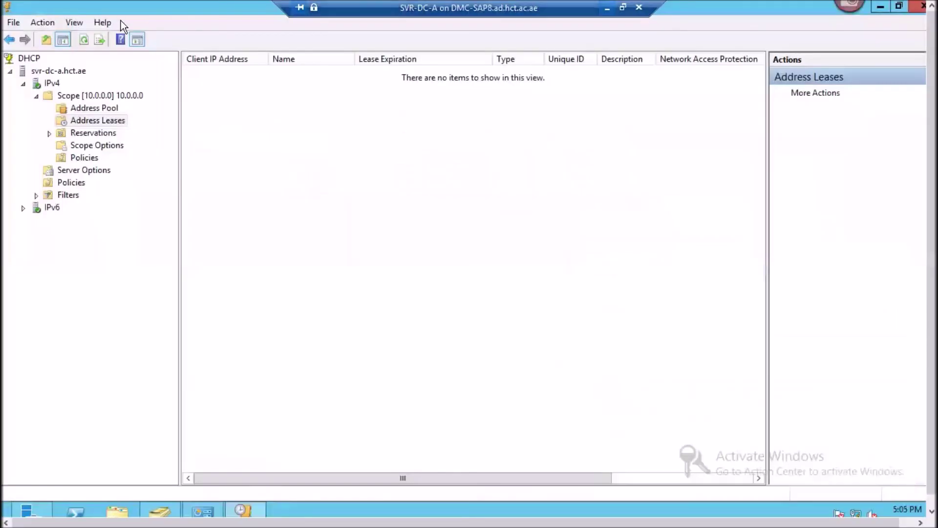
pyautogui.rightClick(89, 119)
pyautogui.click(127, 145)
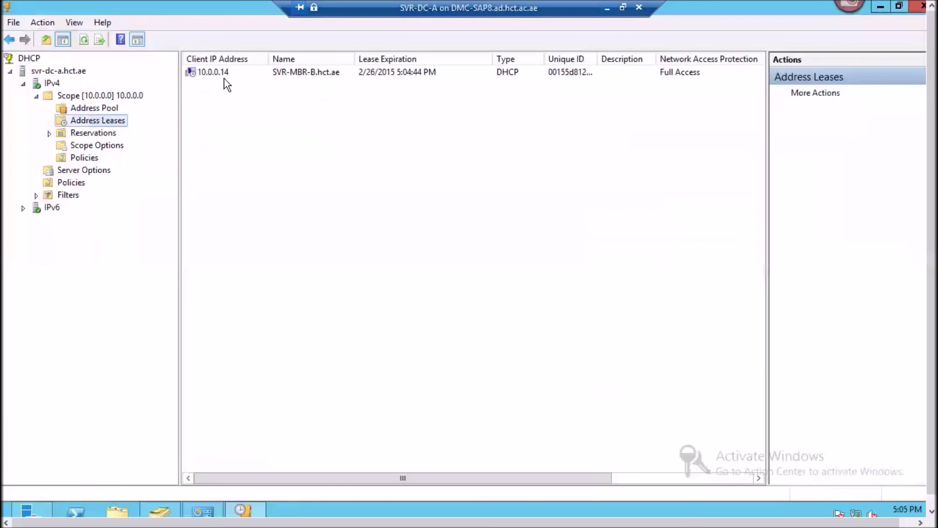
pyautogui.click(607, 8)
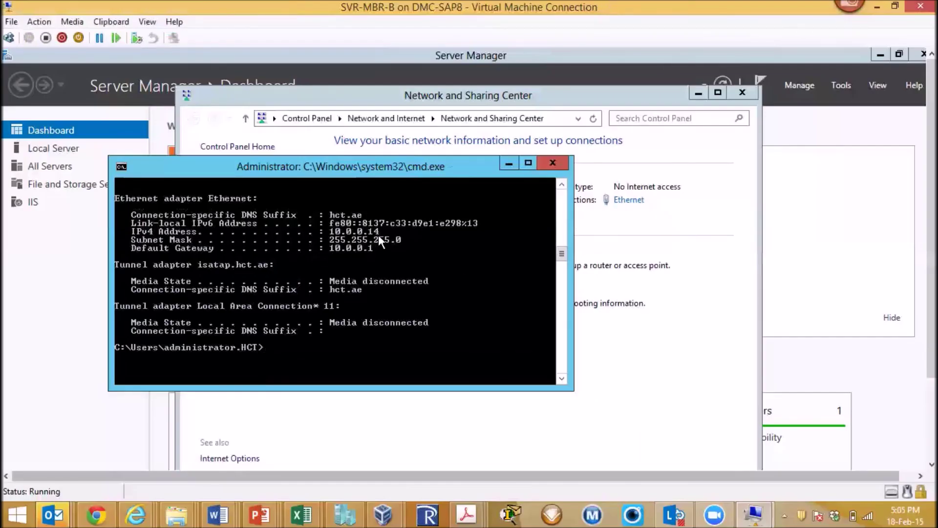